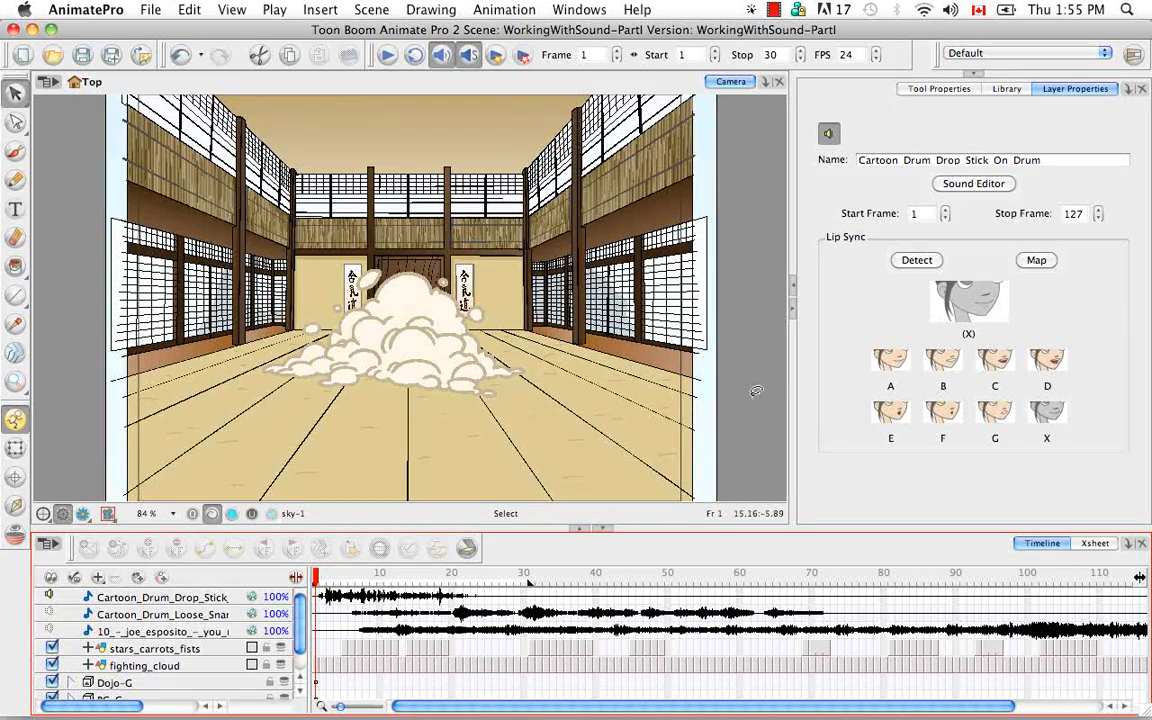
Open the Cartoon_Drum_Drop_Stick_On_Drum layer in the Sound Element Editor and select its sound clip.
click(172, 600)
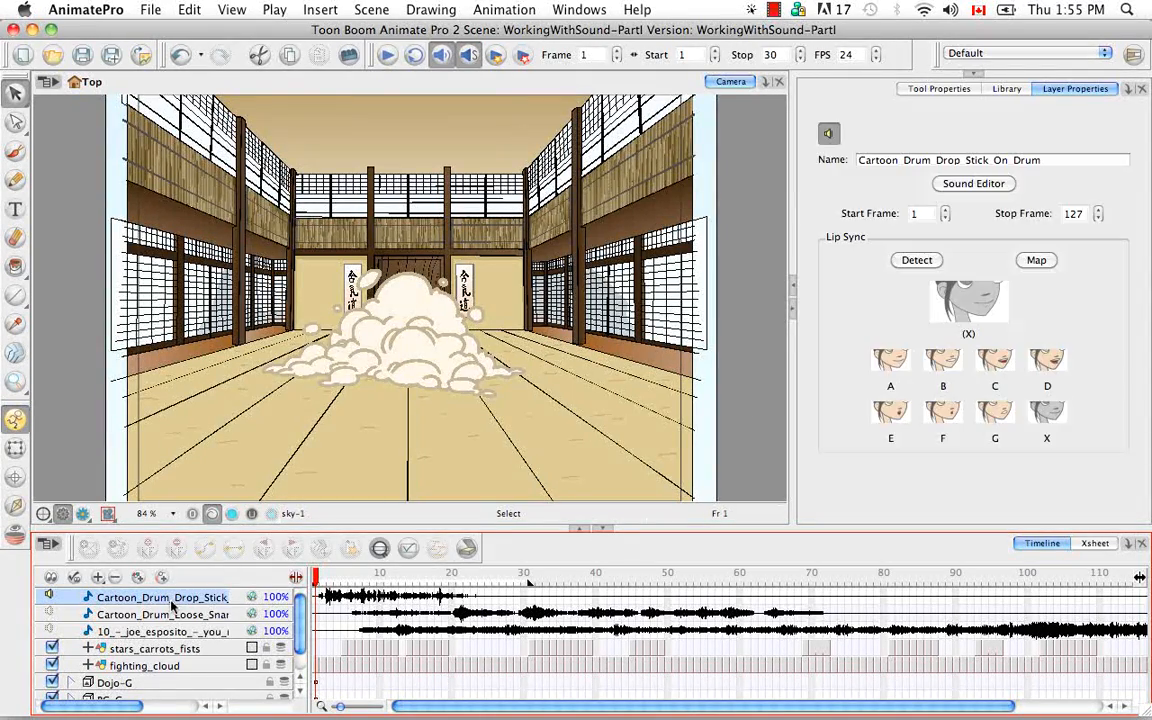
double_click(172, 600)
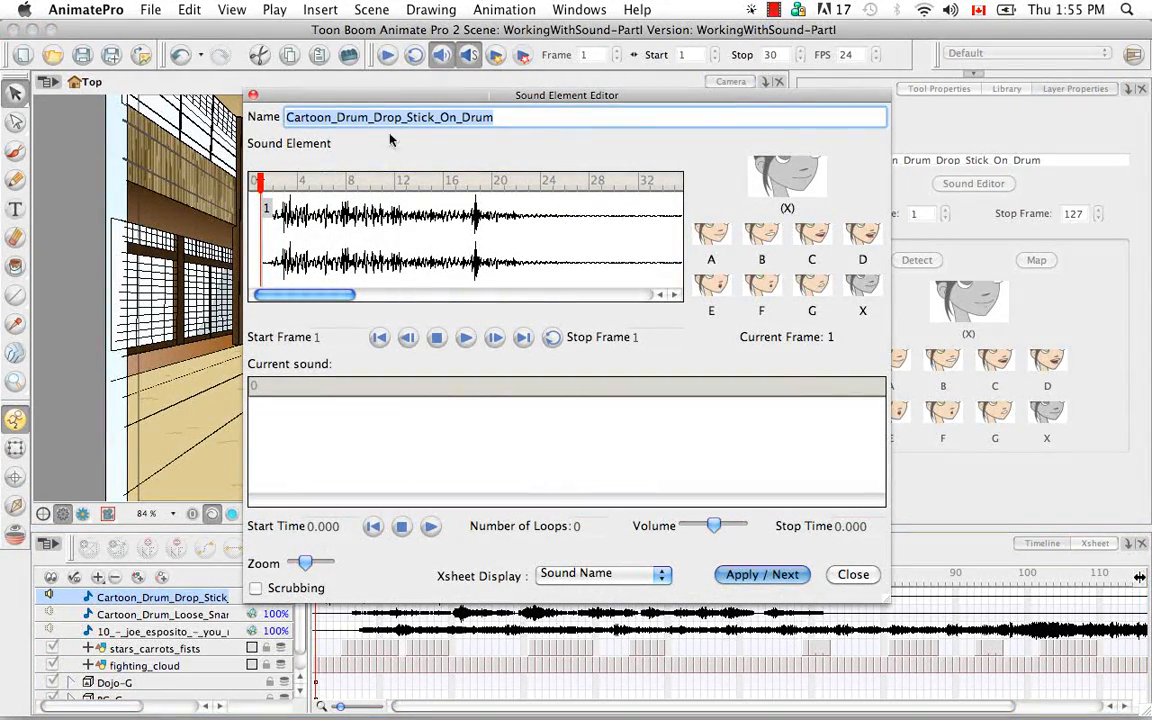
click(253, 95)
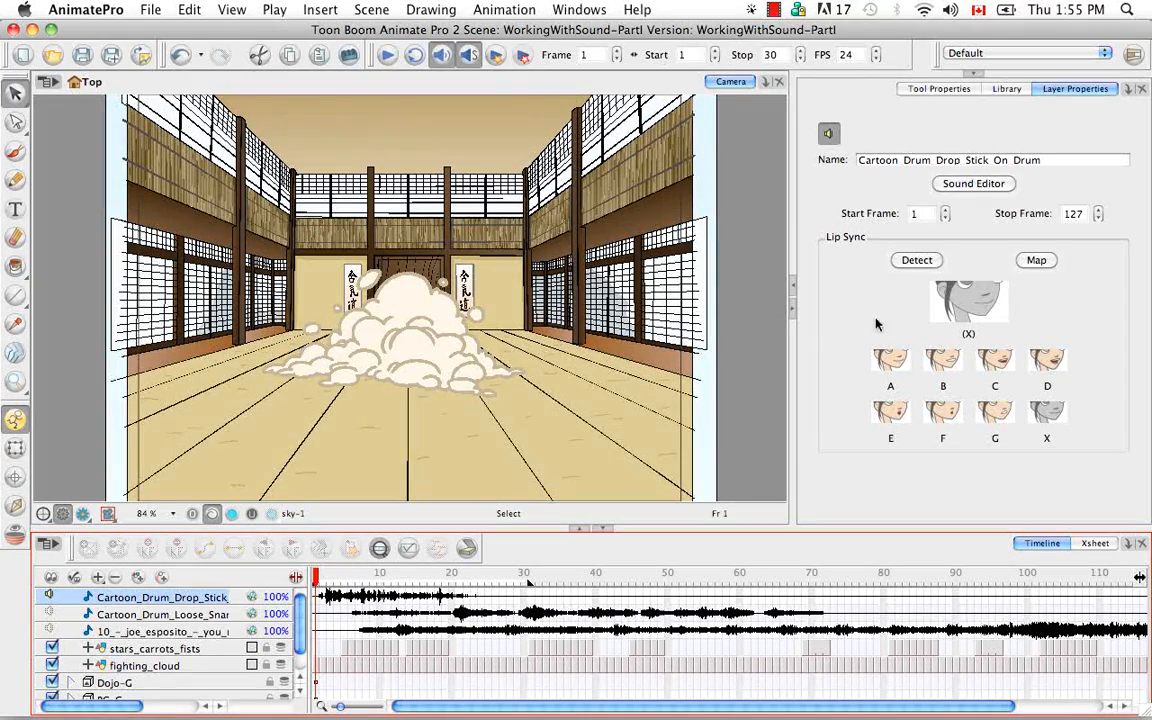
click(1005, 186)
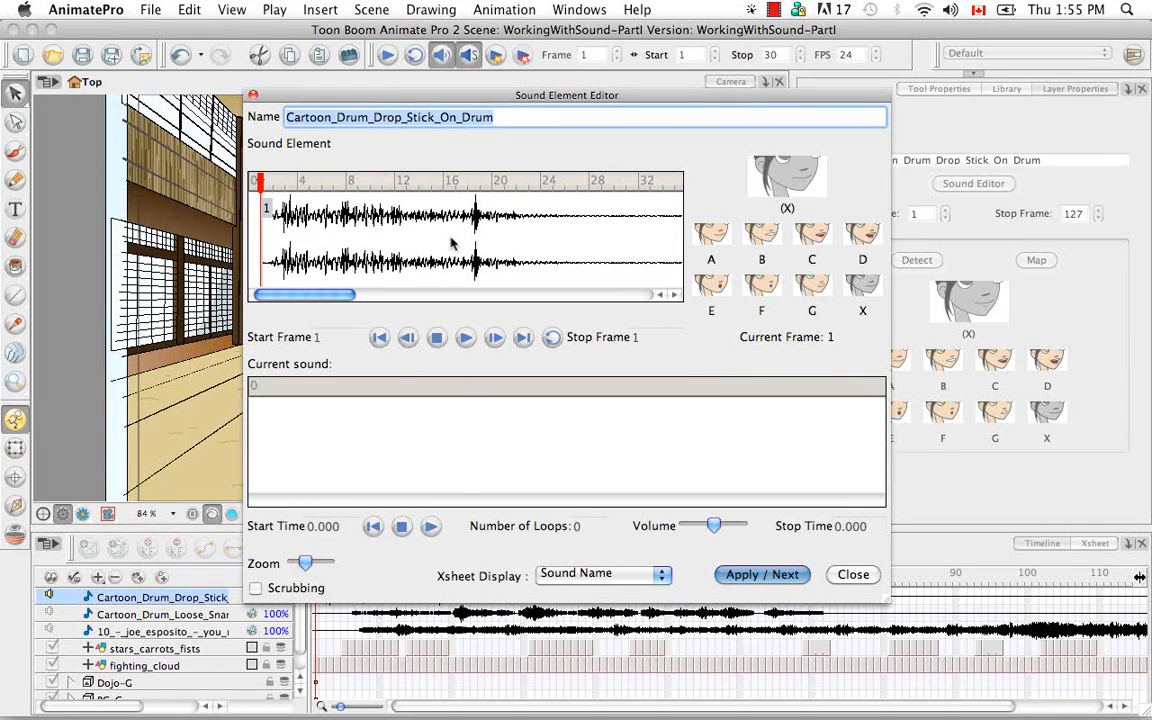
click(549, 252)
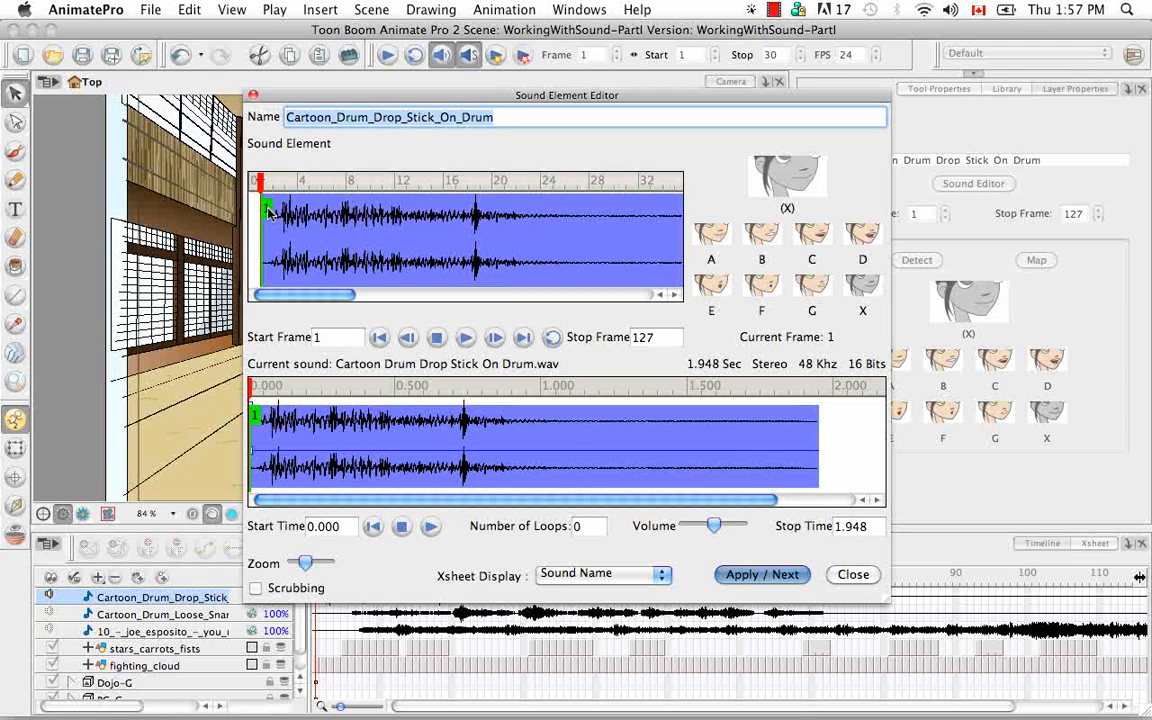
Move the drum sound's start to frame 12 and trim its stop frame to 31, checking the result against the timeline.
drag(268, 210, 407, 218)
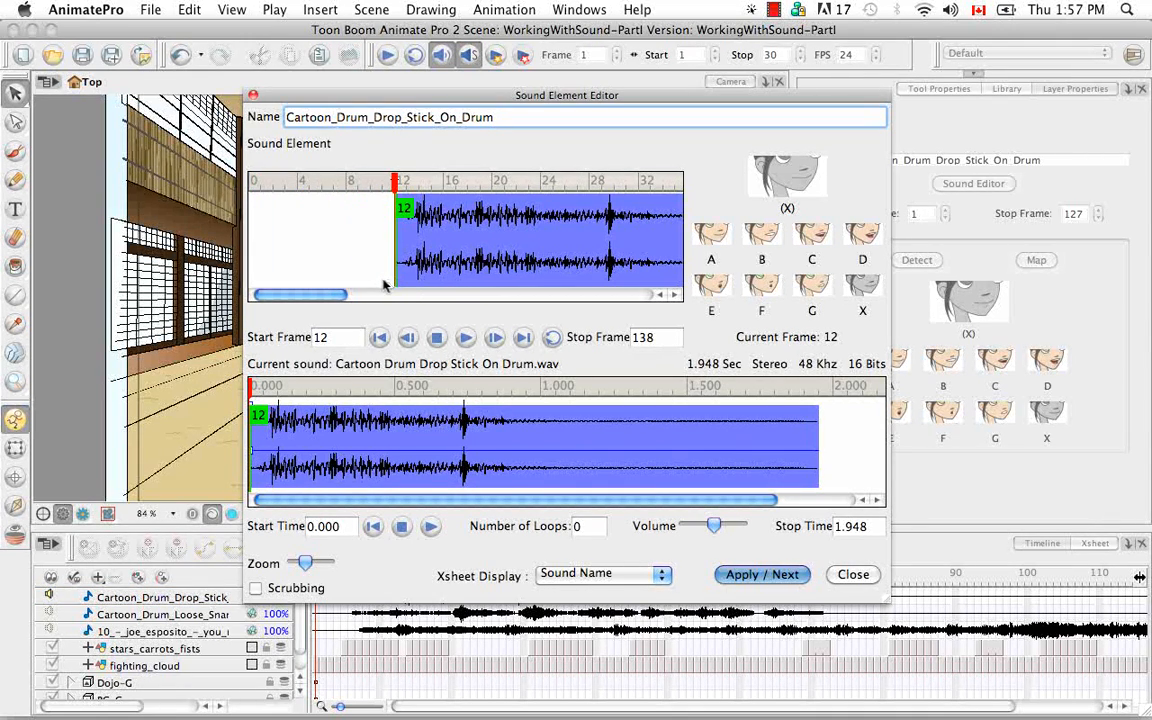
drag(290, 294, 580, 298)
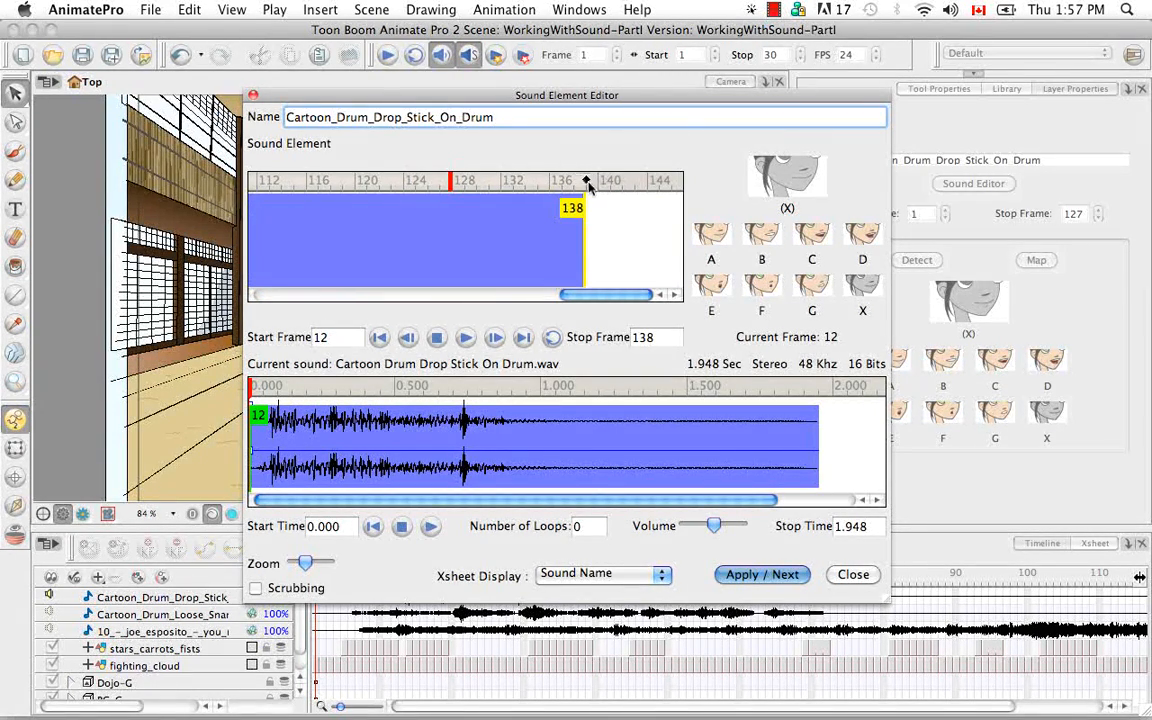
drag(576, 210, 636, 226)
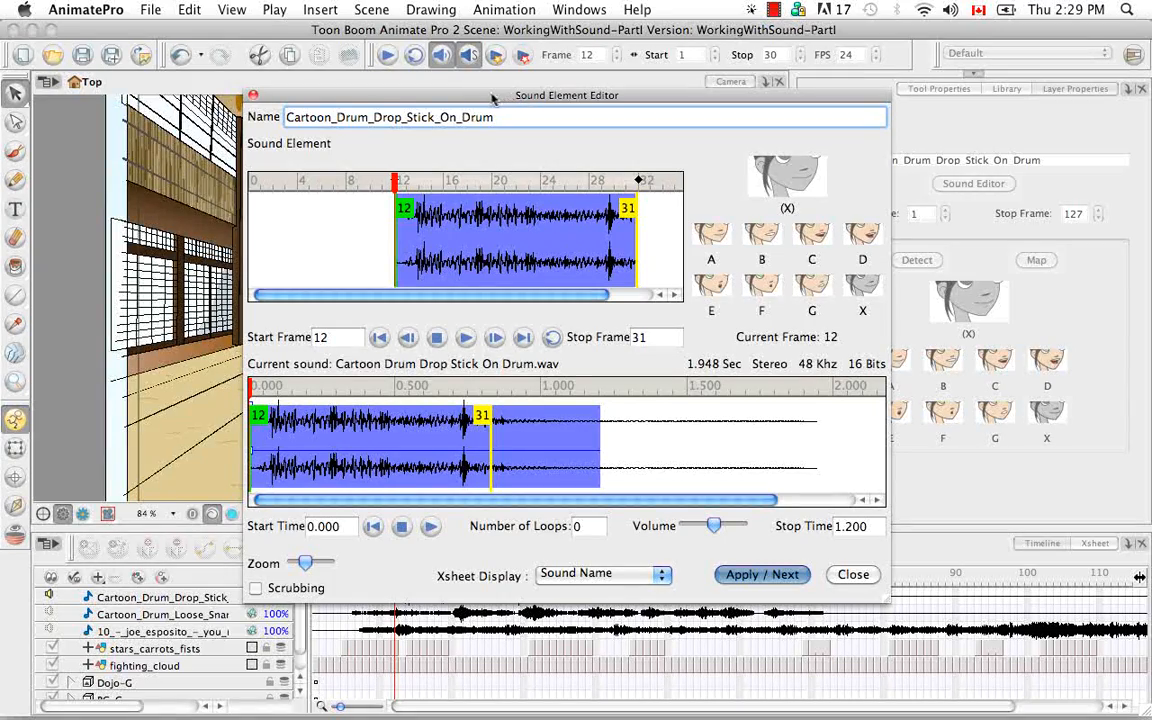
drag(493, 98, 490, 58)
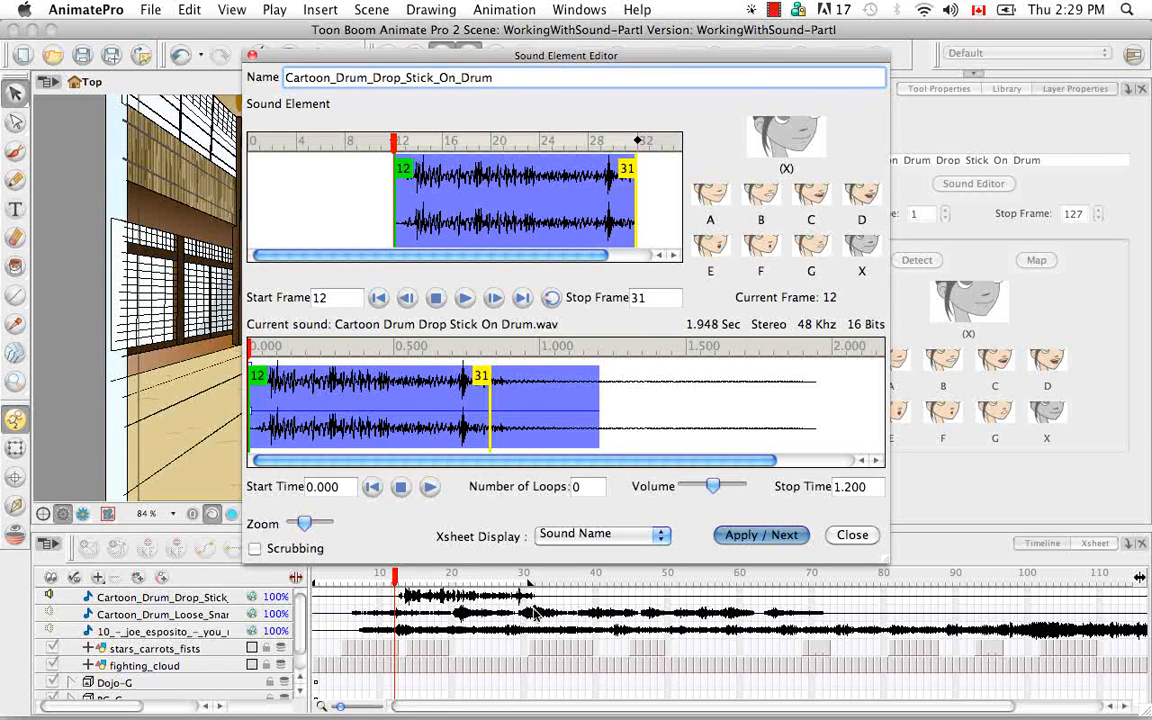
drag(599, 52, 664, 117)
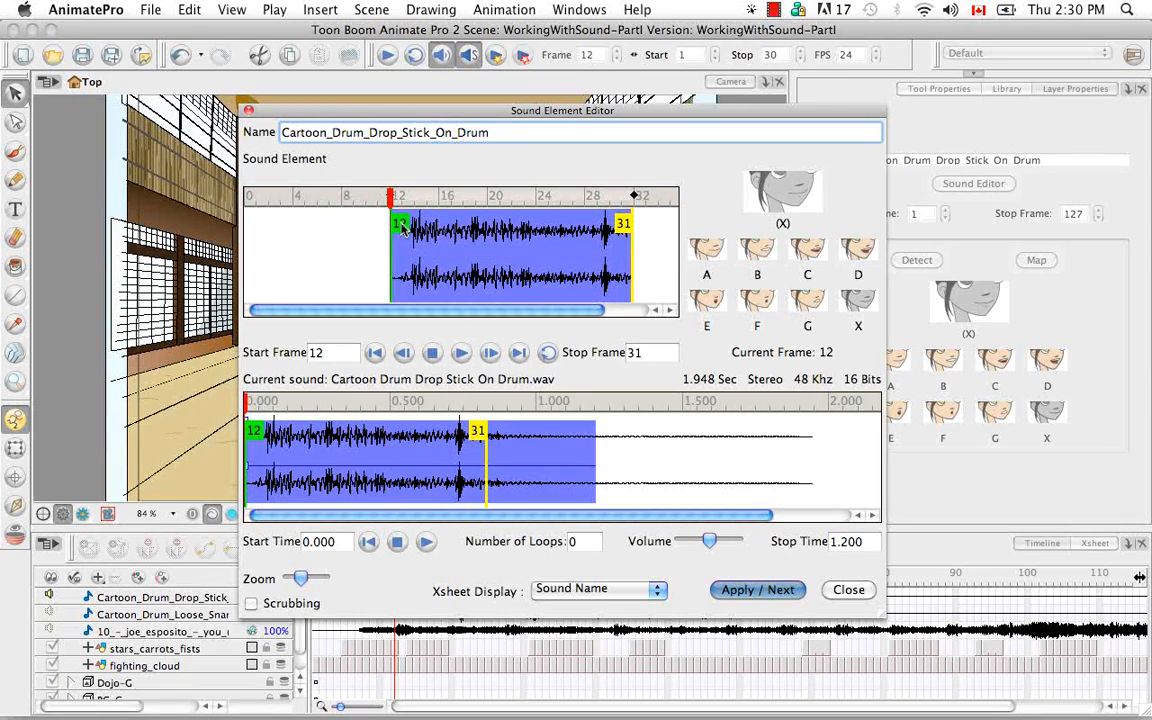
Extend the drum sound's stop frame and shift the clip so it runs from frame 1 to frame 83.
drag(402, 226, 222, 217)
drag(501, 226, 707, 242)
scroll(460, 285, right, 5)
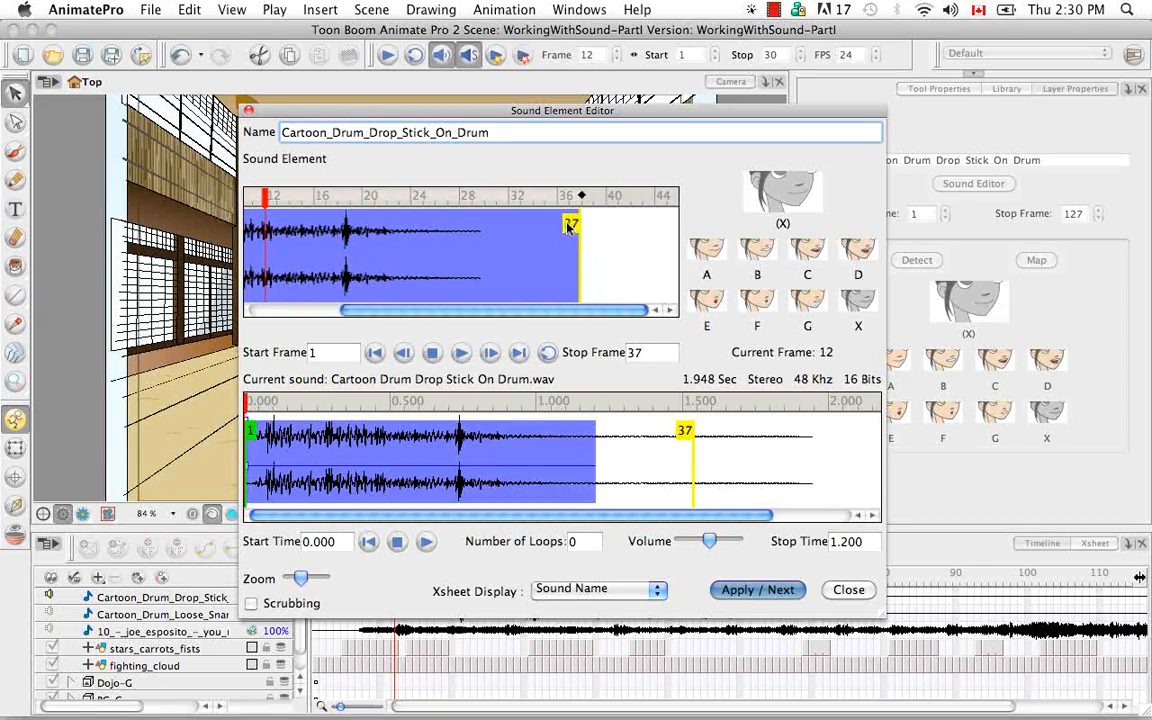
drag(571, 224, 758, 260)
drag(523, 312, 654, 312)
drag(574, 226, 781, 250)
drag(558, 311, 633, 311)
drag(583, 226, 760, 245)
drag(620, 311, 320, 311)
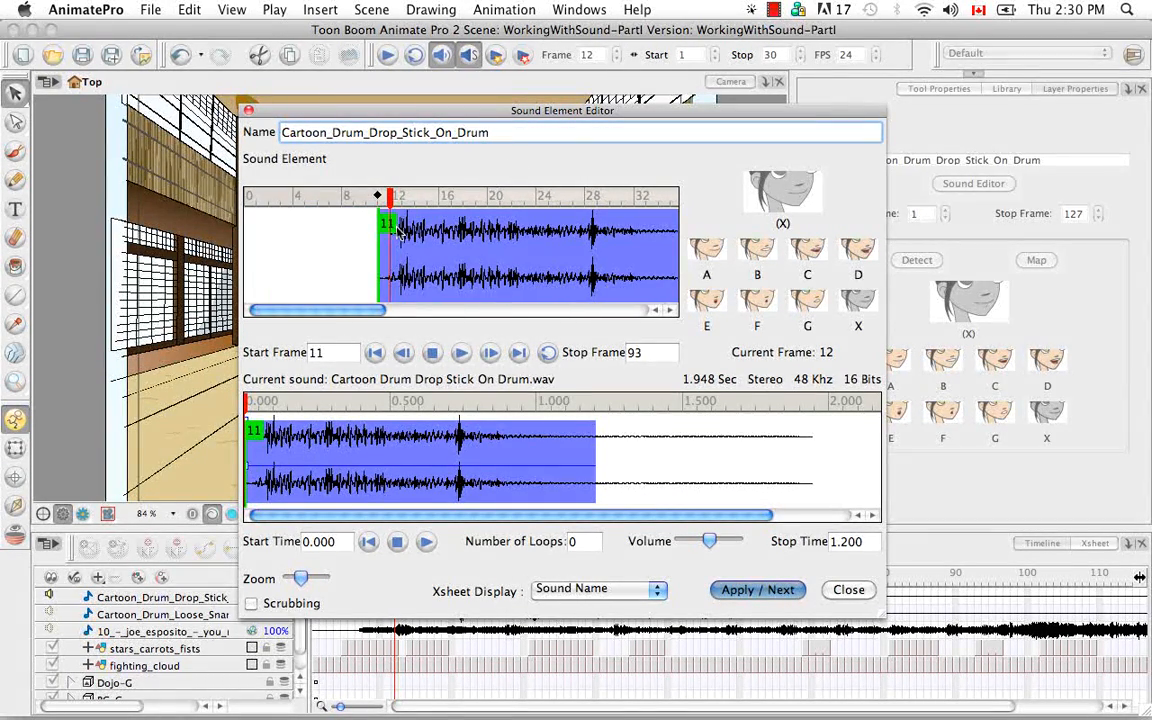
drag(386, 228, 255, 226)
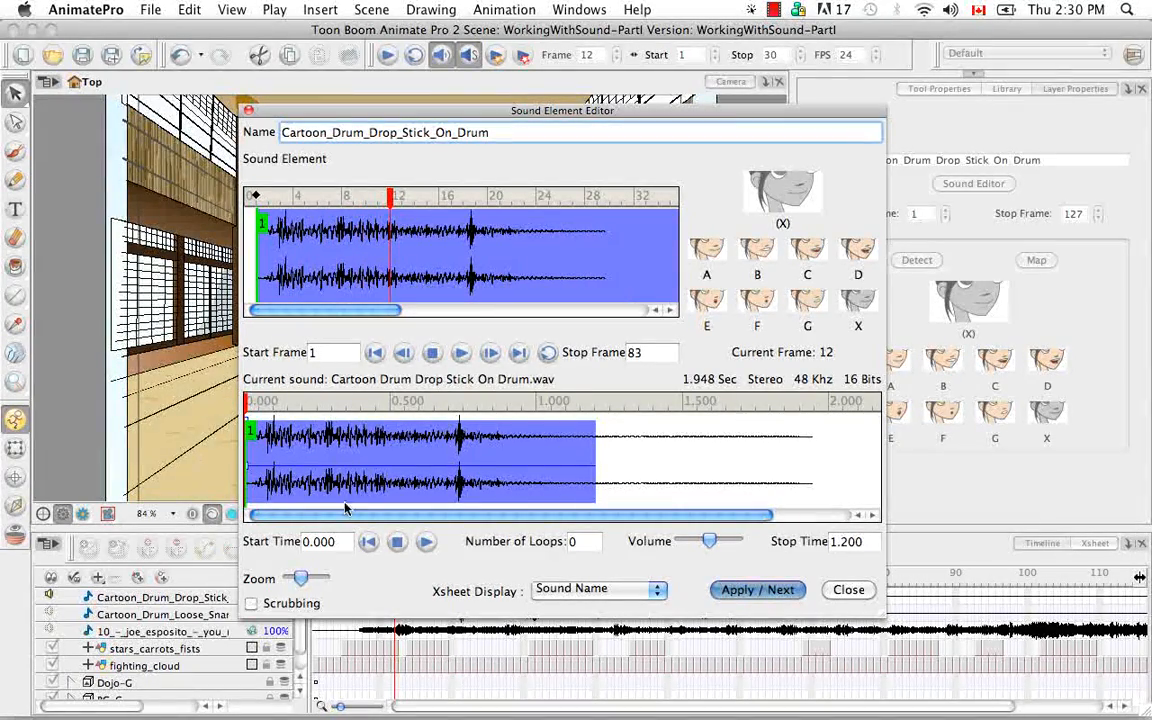
Offset the start time within the source drum sound to about 0.496 s and move the clip's start frame to 20.
drag(314, 515, 285, 514)
mouse_move(252, 431)
mouse_down()
mouse_move(387, 450)
mouse_move(392, 440)
mouse_up()
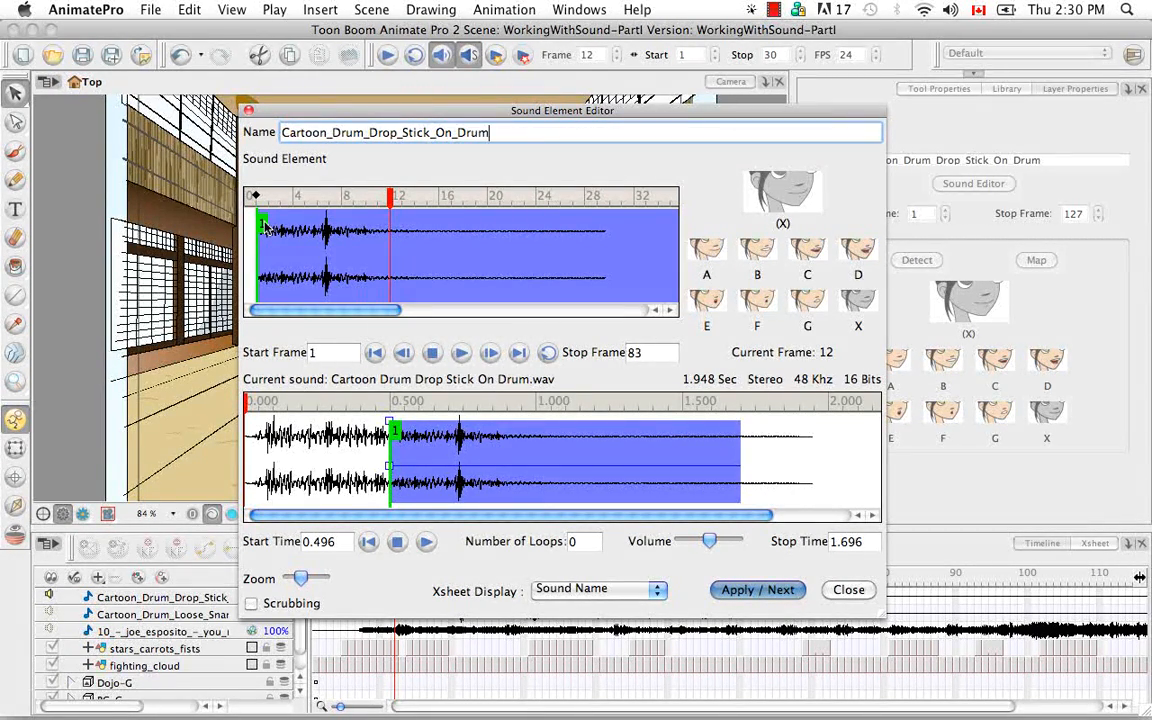
drag(259, 224, 490, 228)
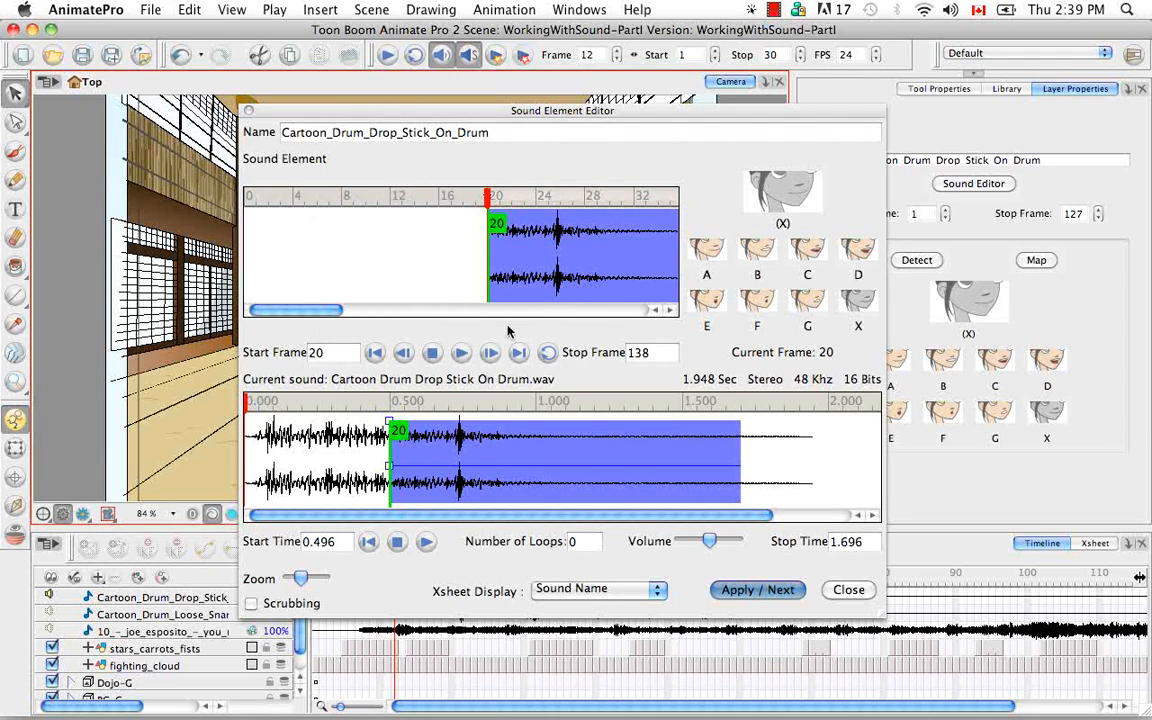
Play back the drum sound element and shorten its stop frame to 47.
click(461, 353)
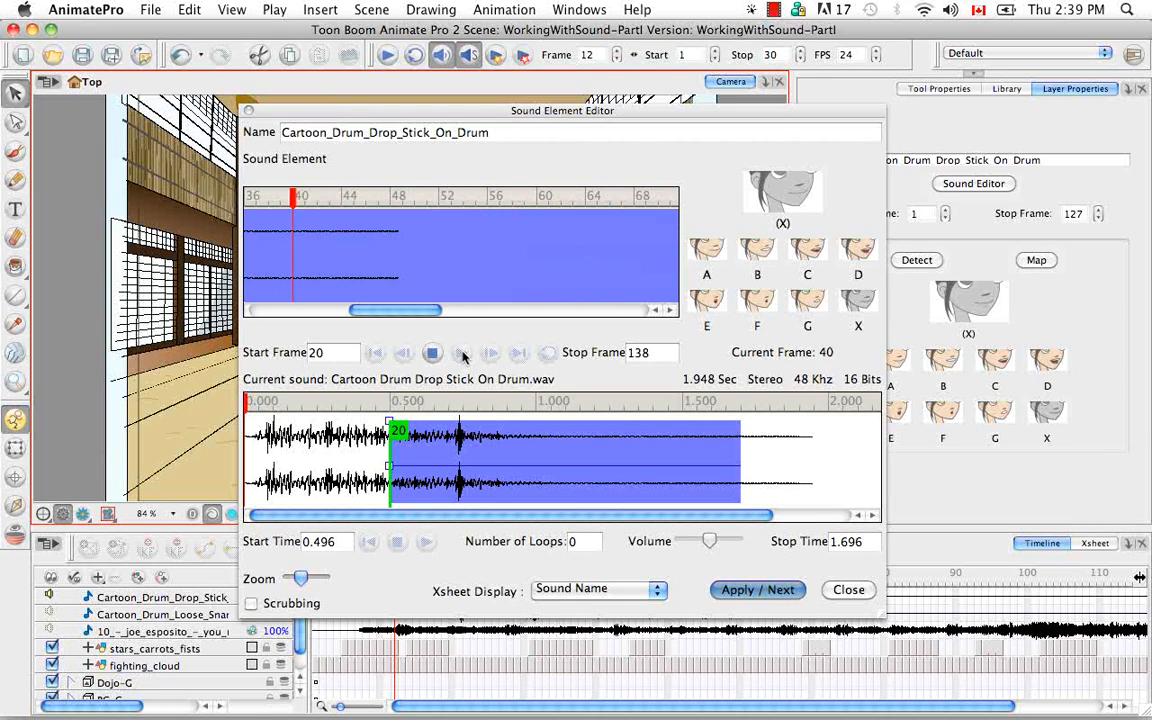
click(433, 353)
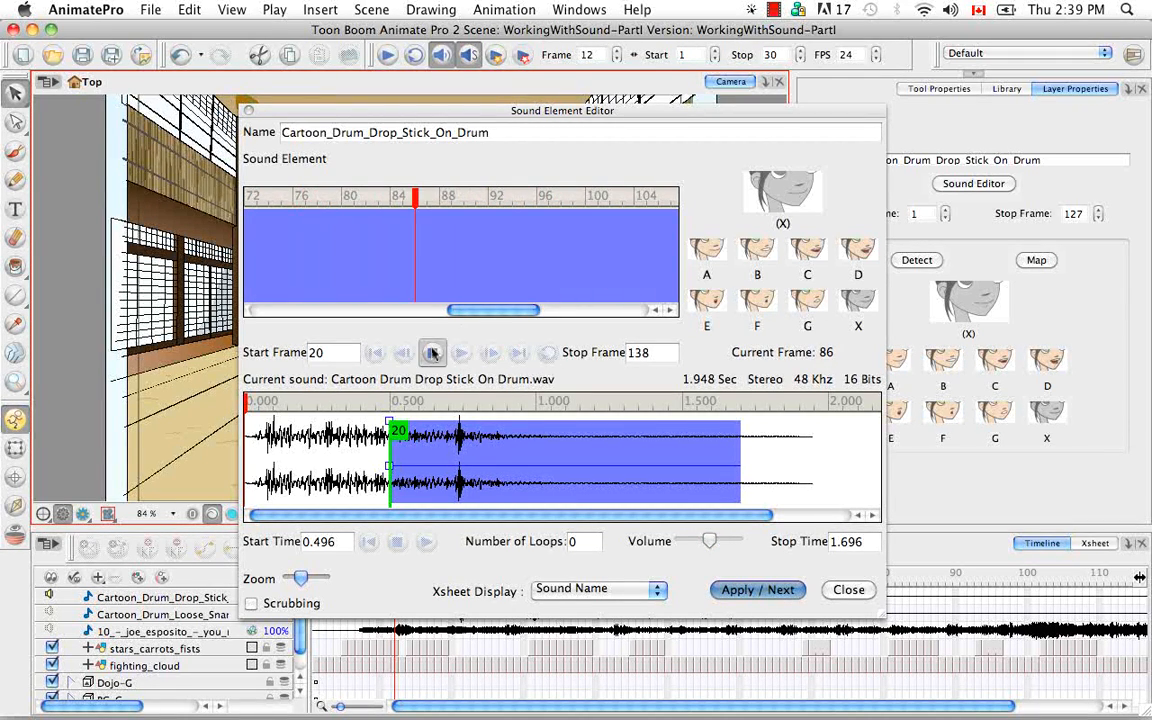
mouse_move(489, 313)
mouse_down()
mouse_move(378, 316)
mouse_move(646, 320)
mouse_up()
drag(579, 222, 275, 216)
mouse_move(644, 312)
mouse_down()
mouse_move(601, 305)
mouse_move(632, 305)
mouse_up()
drag(628, 260, 268, 229)
drag(579, 267, 381, 249)
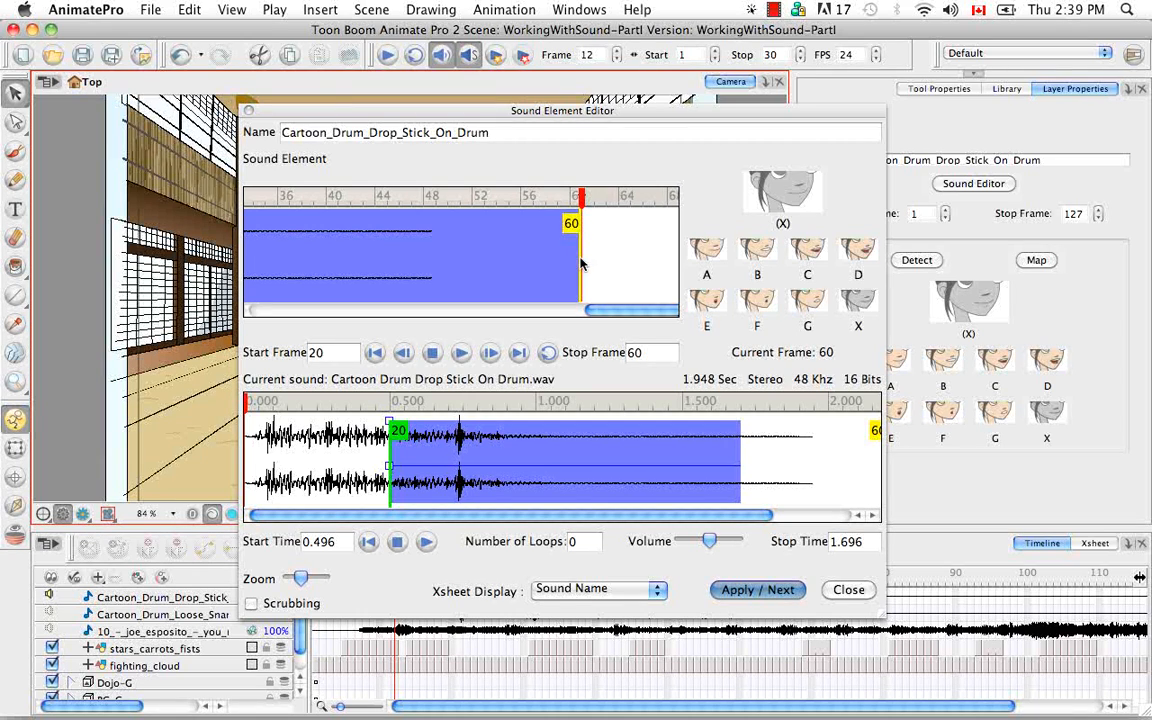
drag(578, 259, 422, 258)
drag(585, 316, 460, 308)
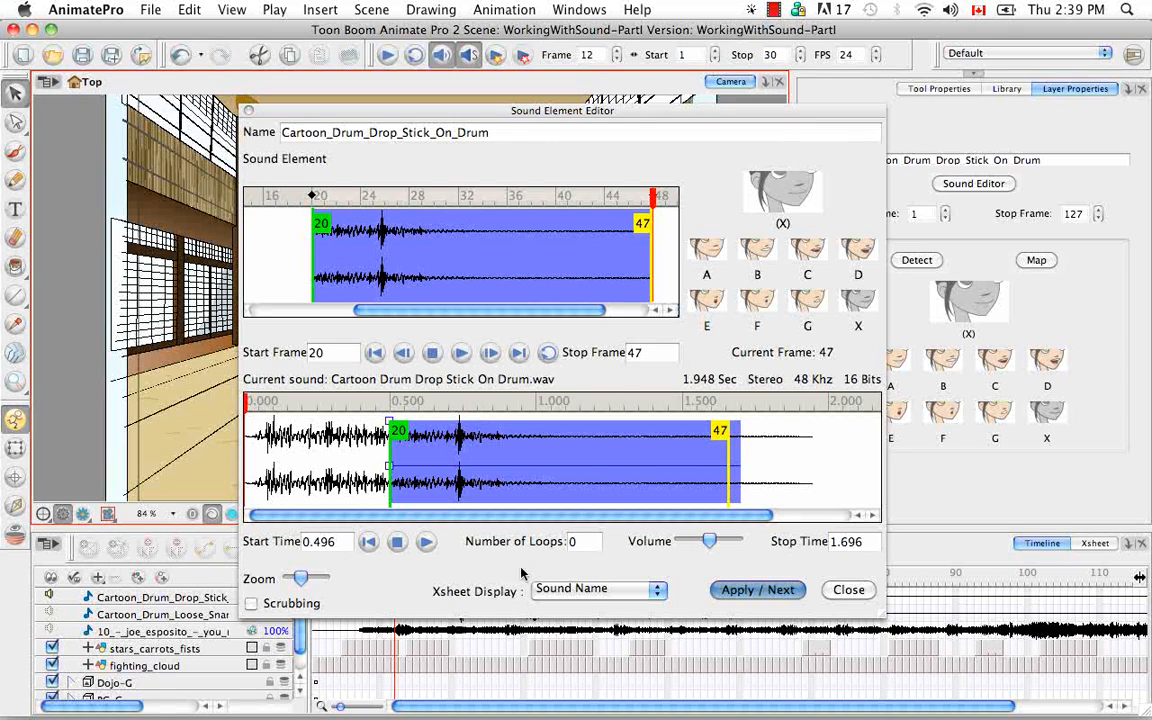
Preview the current source sound and shorten the clip's stop frame to 31 on the source waveform.
click(426, 541)
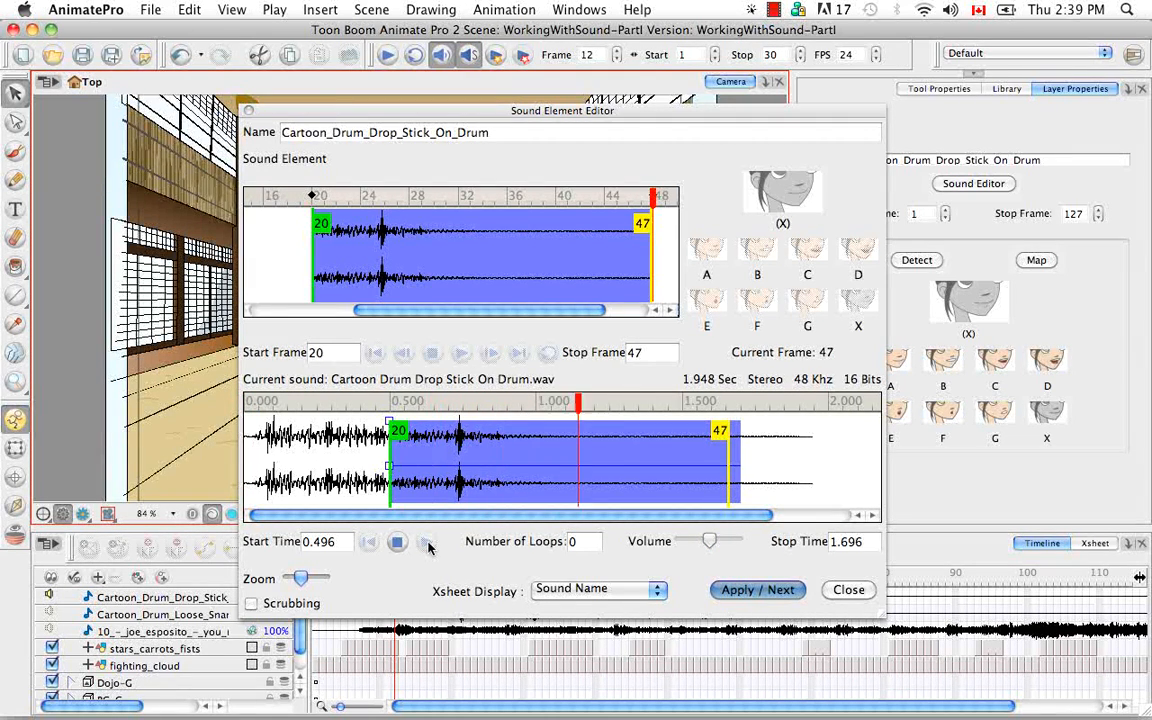
click(429, 544)
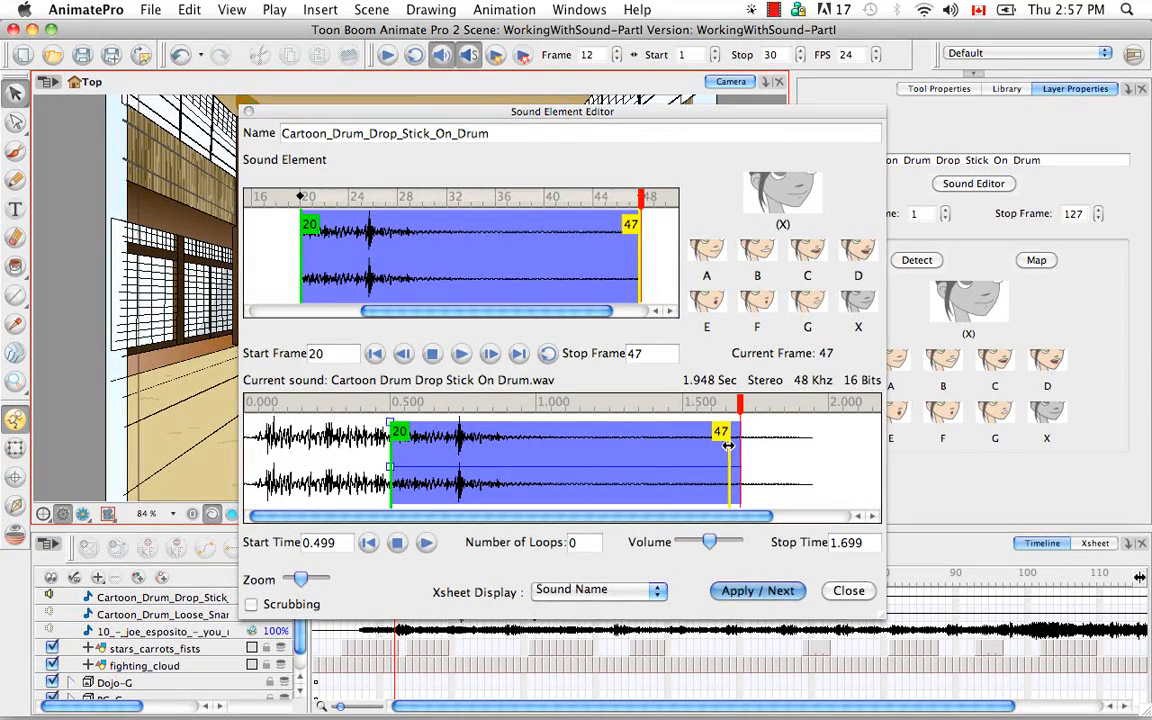
mouse_move(728, 436)
mouse_down()
mouse_move(697, 452)
mouse_move(490, 438)
mouse_move(540, 432)
mouse_up()
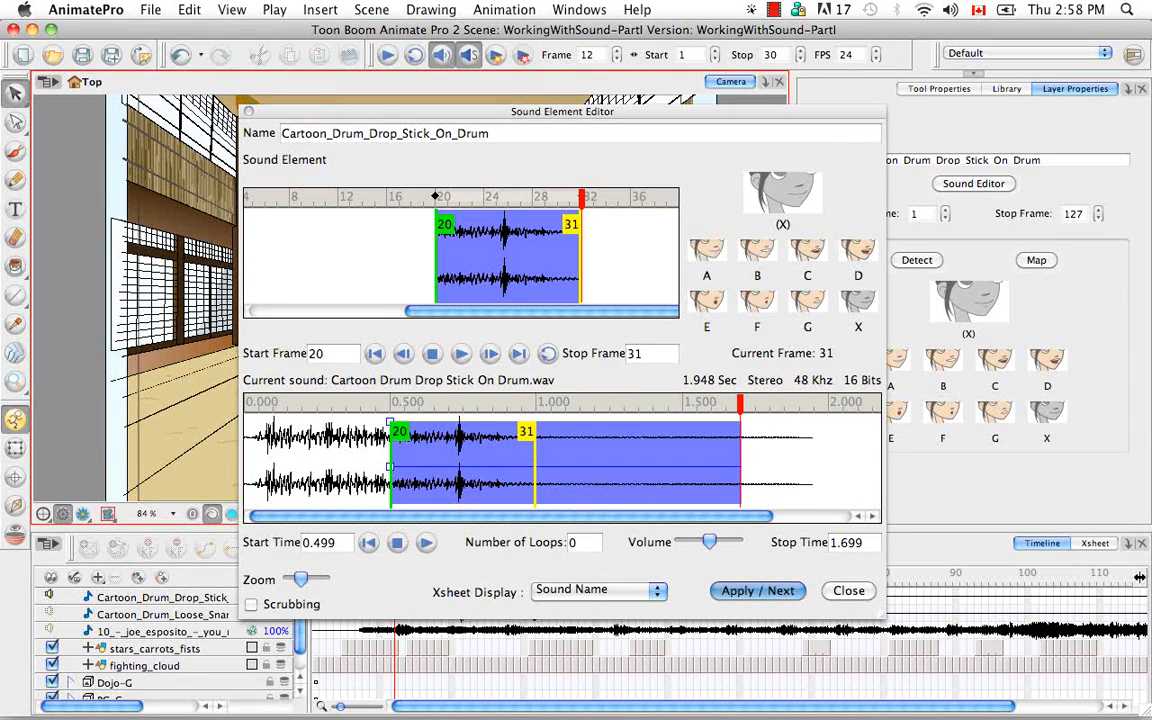
Set the drum clip's number of loops to 3, inspect the repeated waveform and close the Sound Element Editor.
click(570, 548)
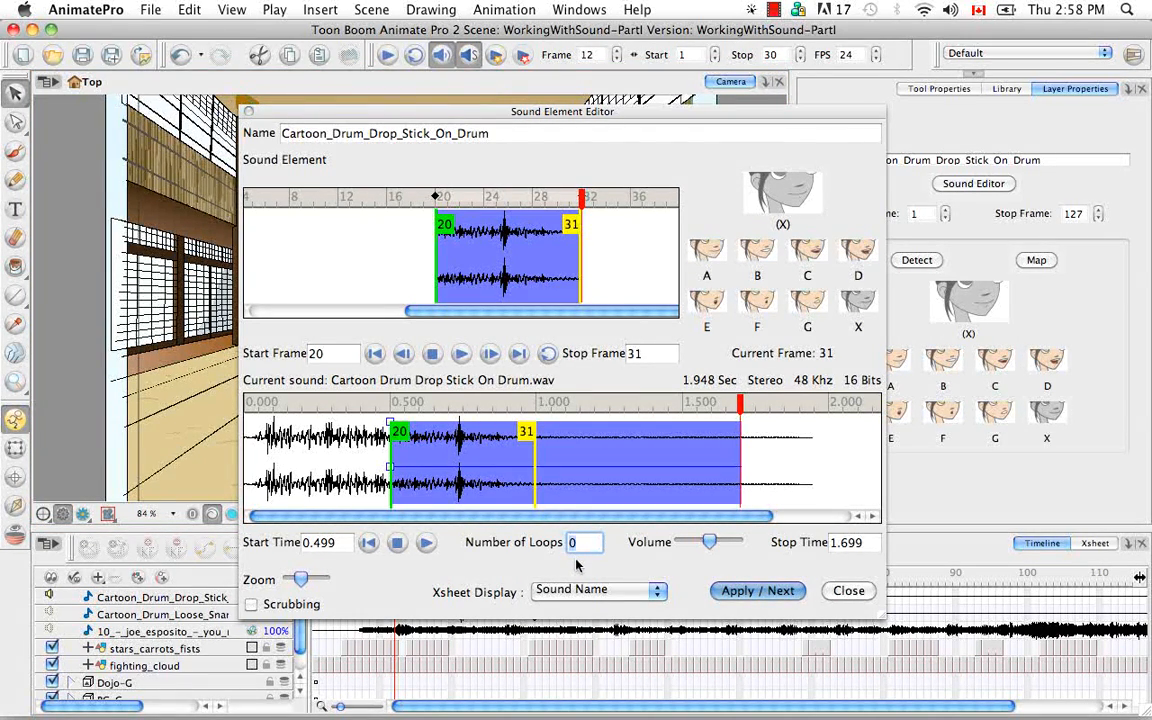
text(3)
key(Return)
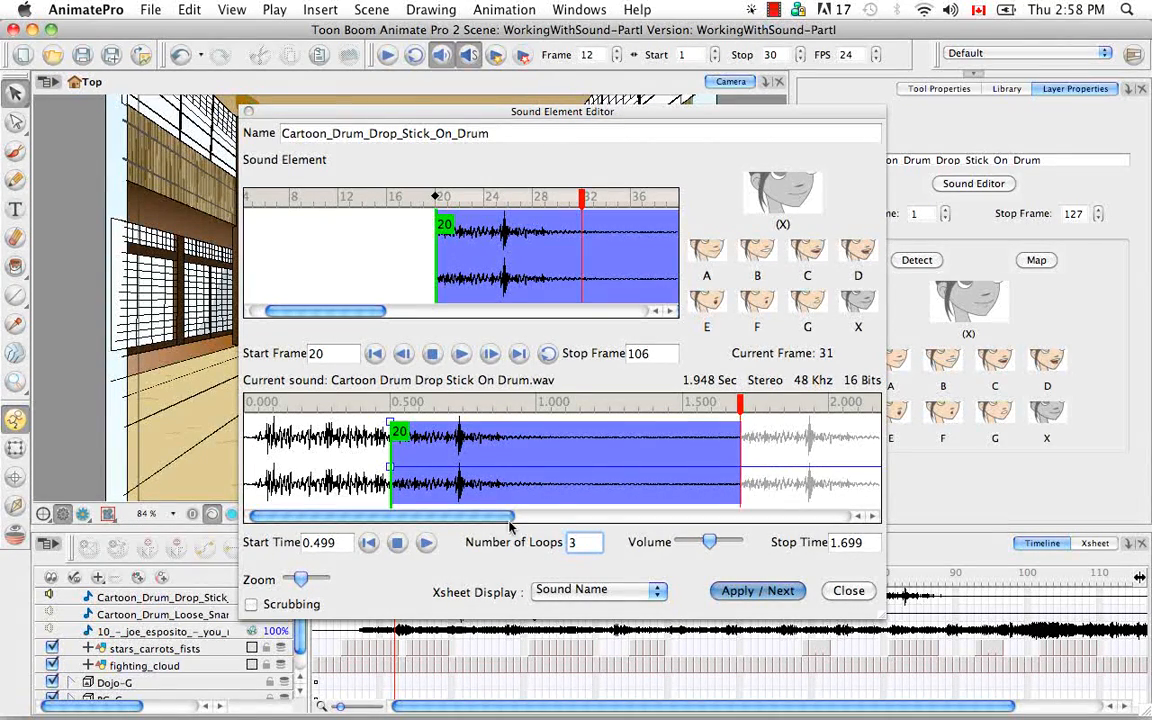
mouse_move(492, 516)
mouse_down()
mouse_move(800, 519)
mouse_move(615, 517)
mouse_up()
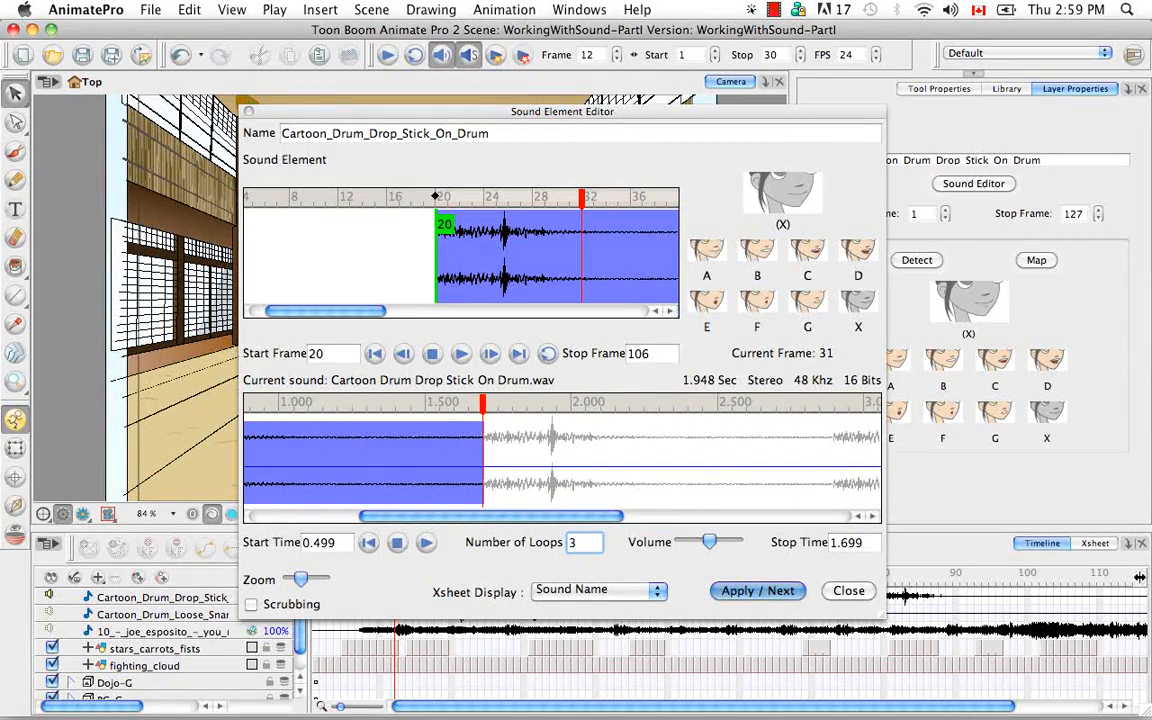
drag(303, 583, 318, 583)
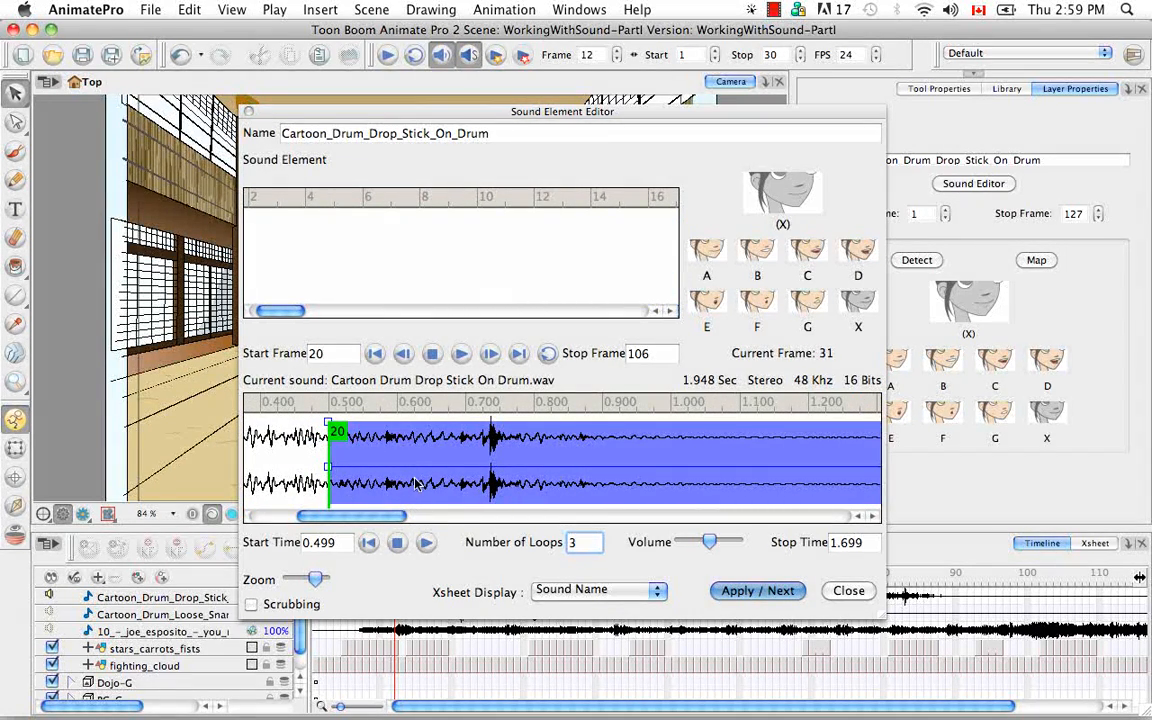
drag(315, 580, 306, 583)
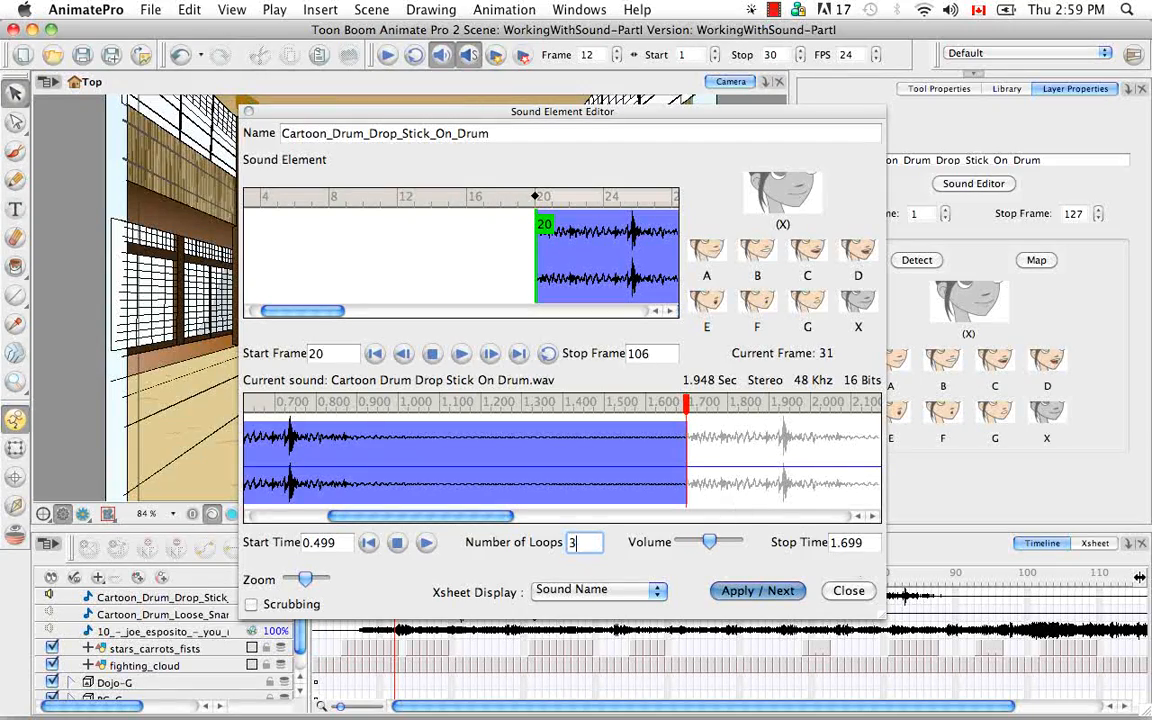
click(849, 591)
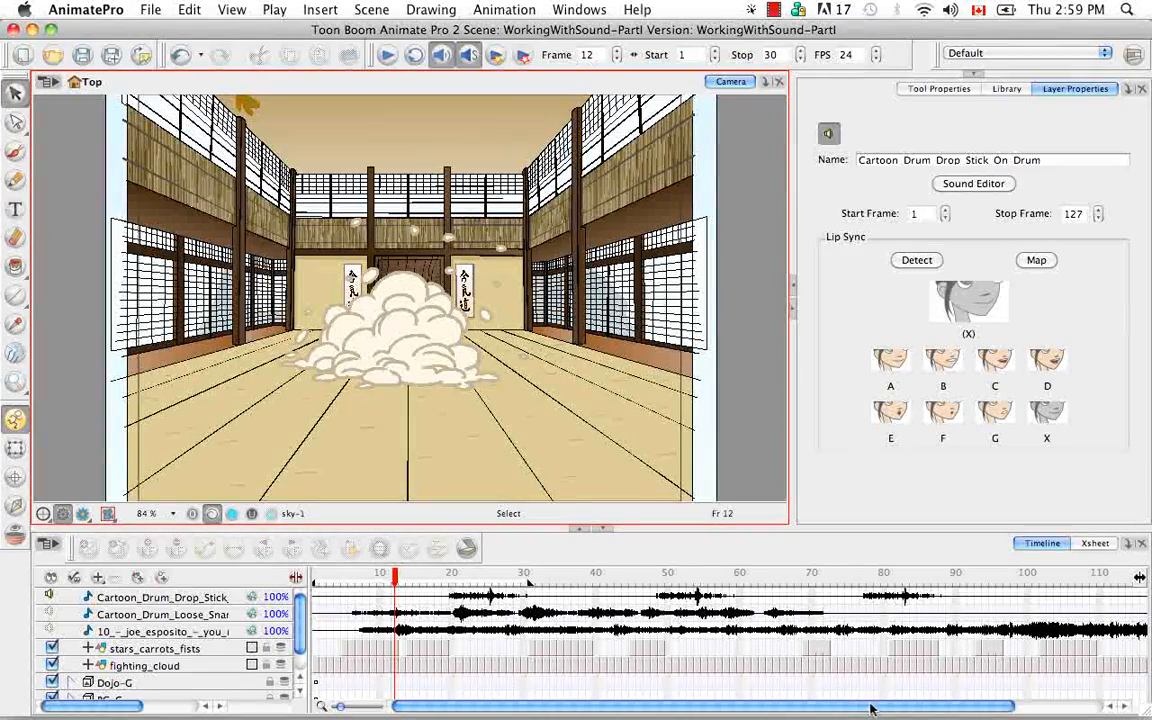
click(1025, 708)
drag(1025, 710, 813, 709)
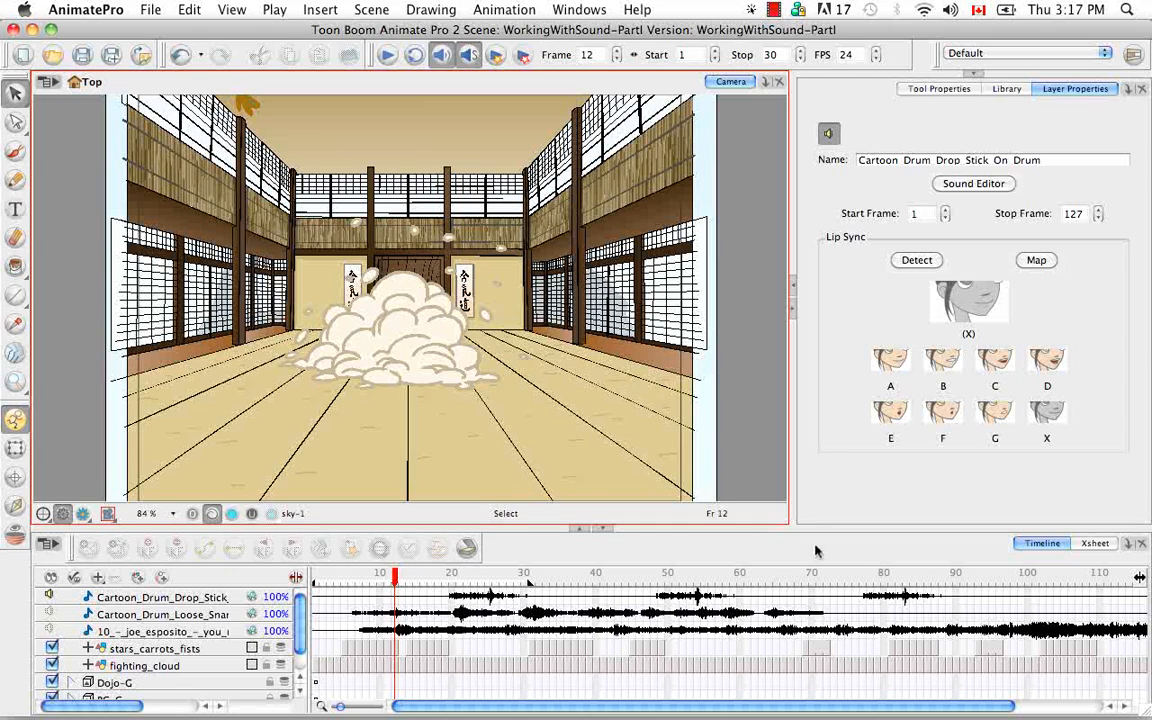
Open the Cartoon_Drum_Loose_Snare sound in the Sound Element Editor from its Xsheet column and play it back.
click(1090, 548)
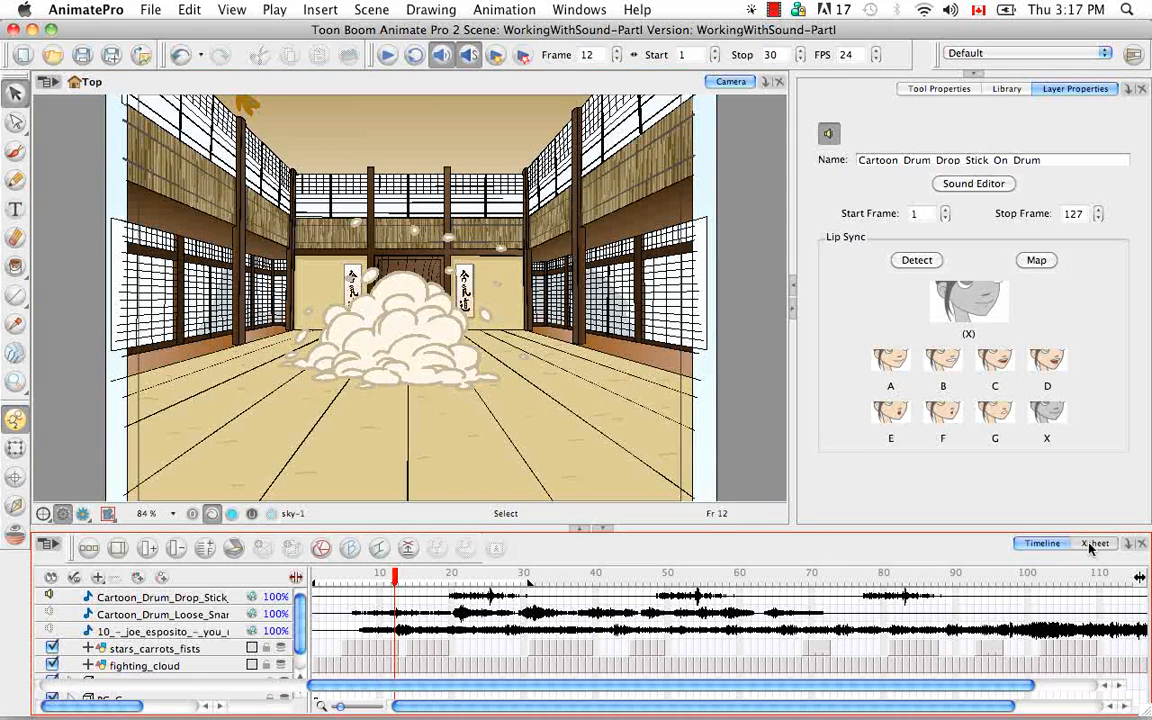
click(1091, 546)
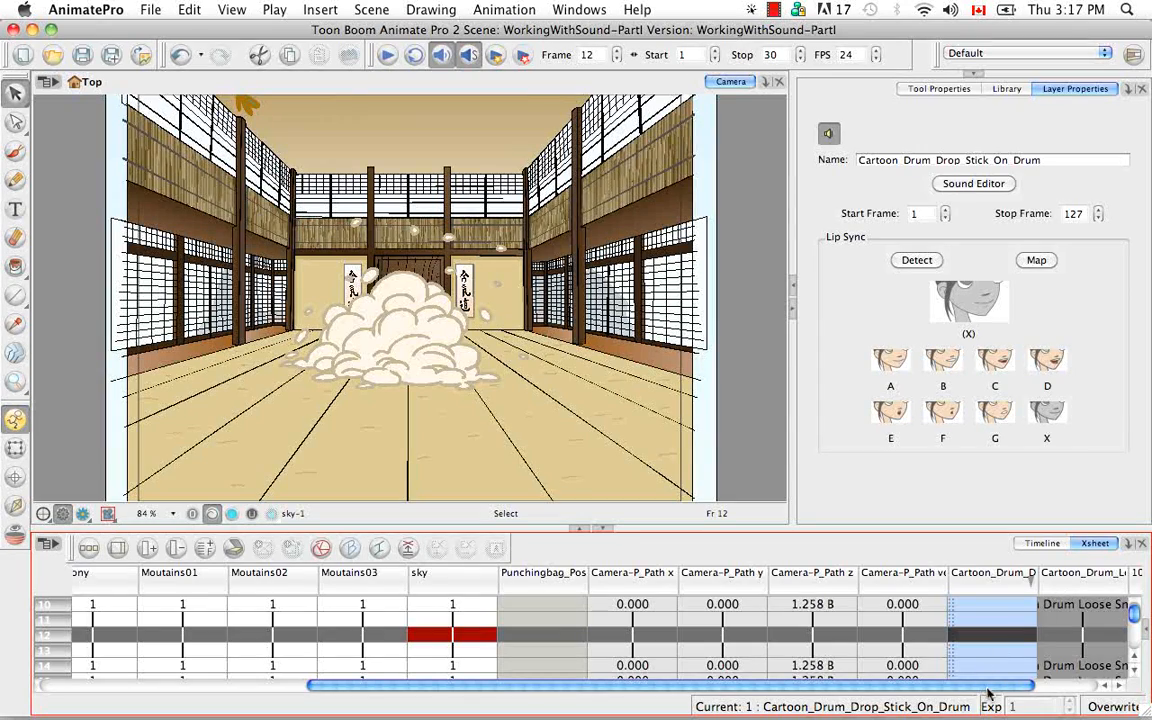
scroll(1036, 620, right, 3)
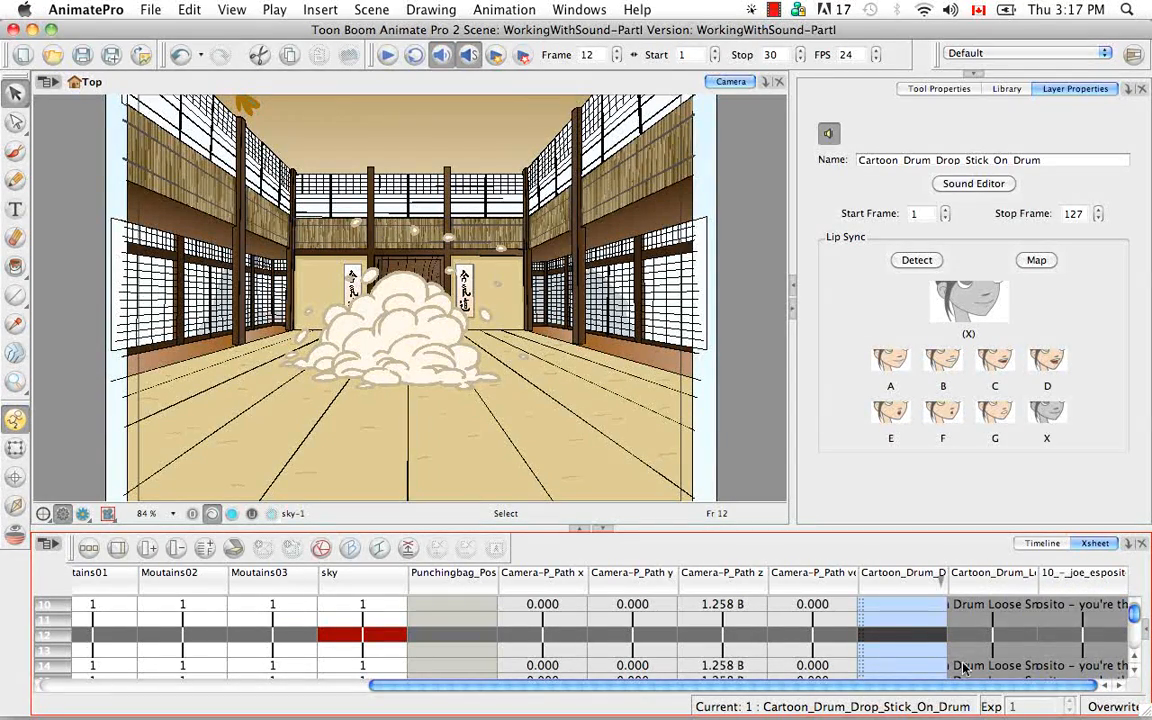
double_click(982, 604)
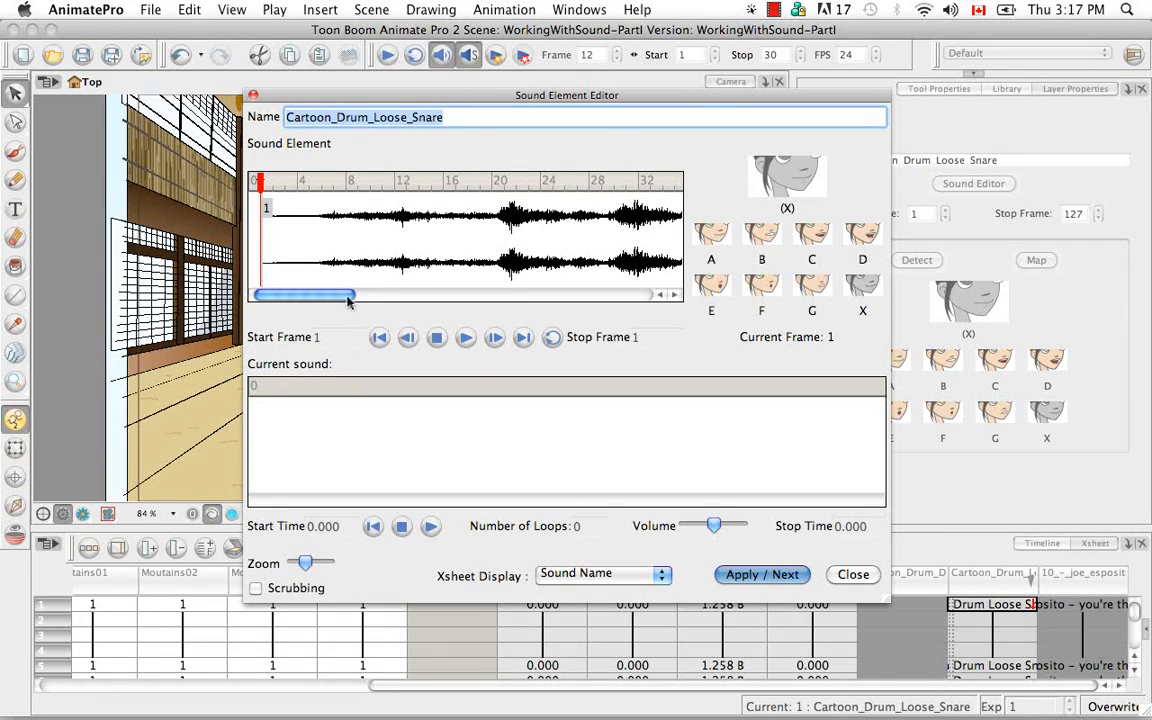
click(466, 338)
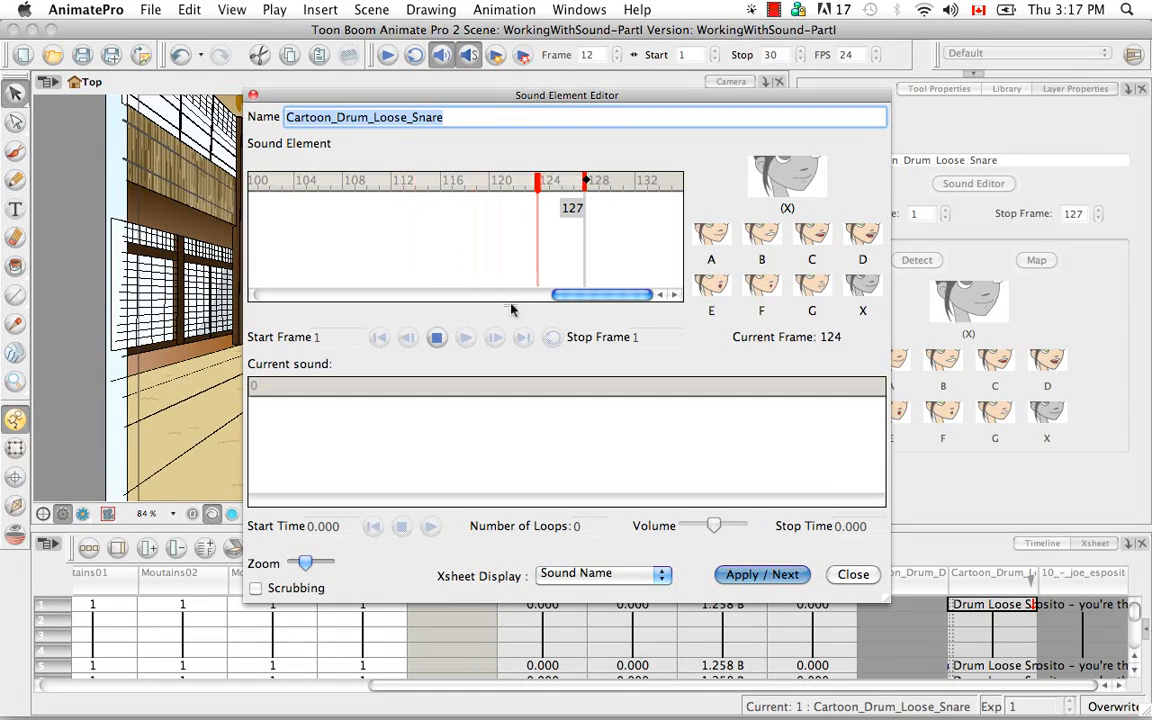
drag(575, 305, 275, 298)
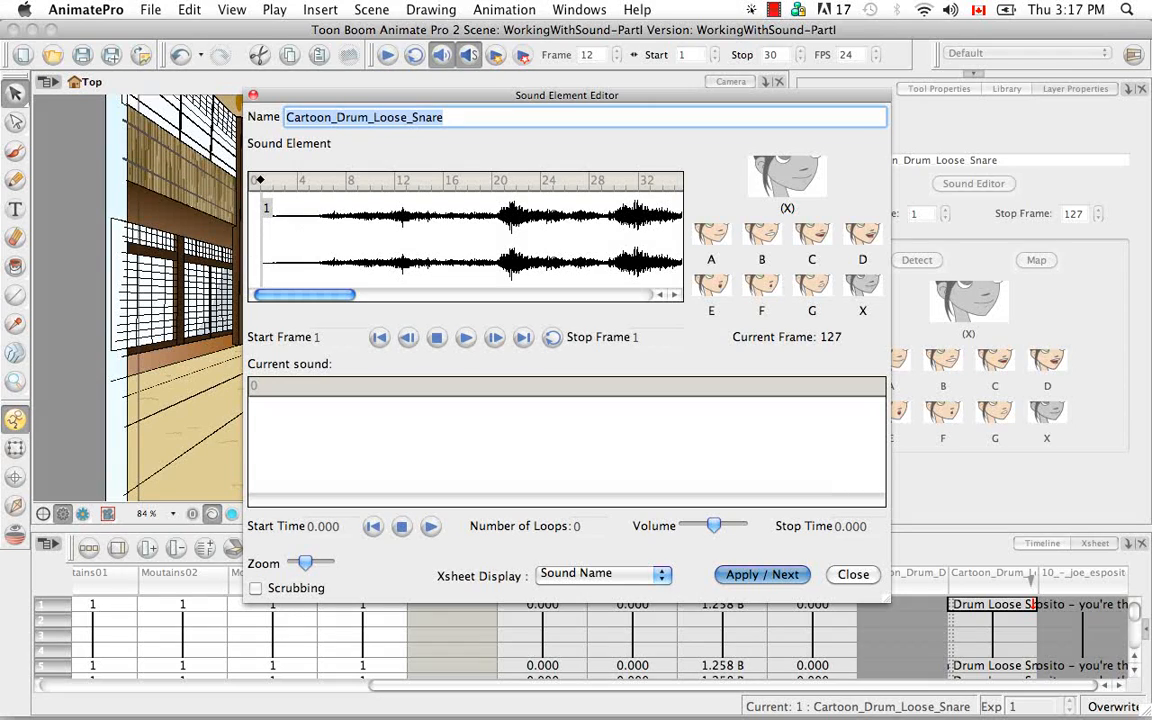
Select the loose snare clip in the sound element and shorten its stop frame to 37.
drag(470, 94, 708, 96)
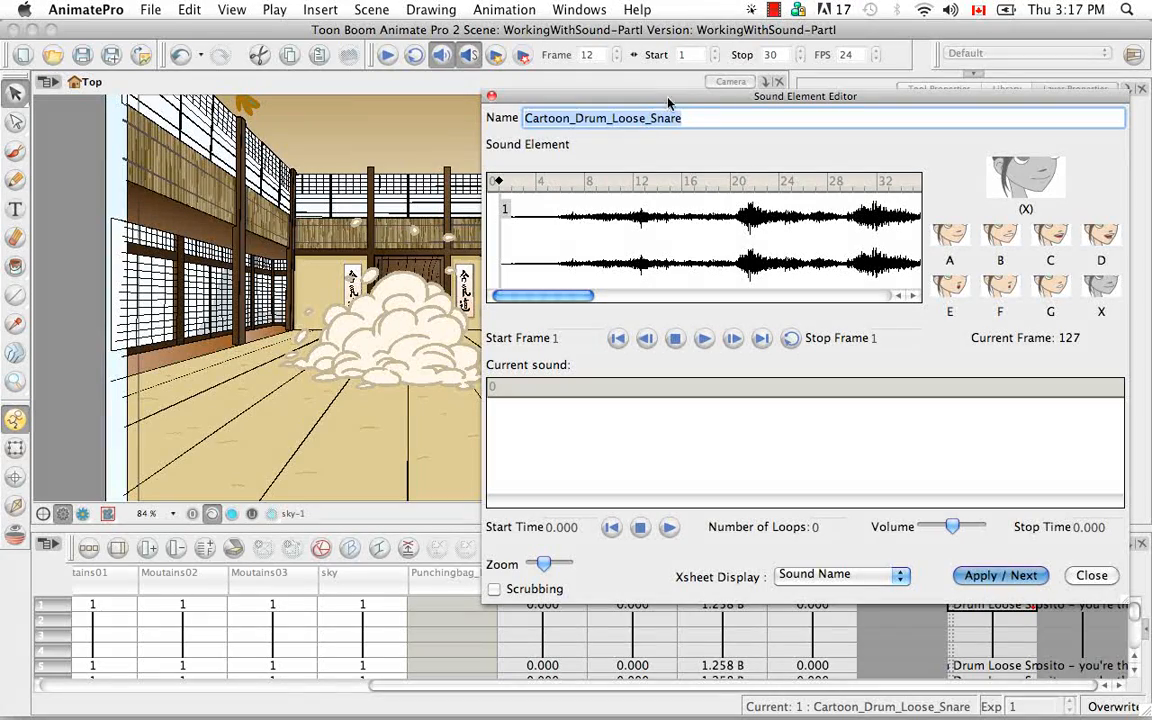
drag(700, 100, 480, 88)
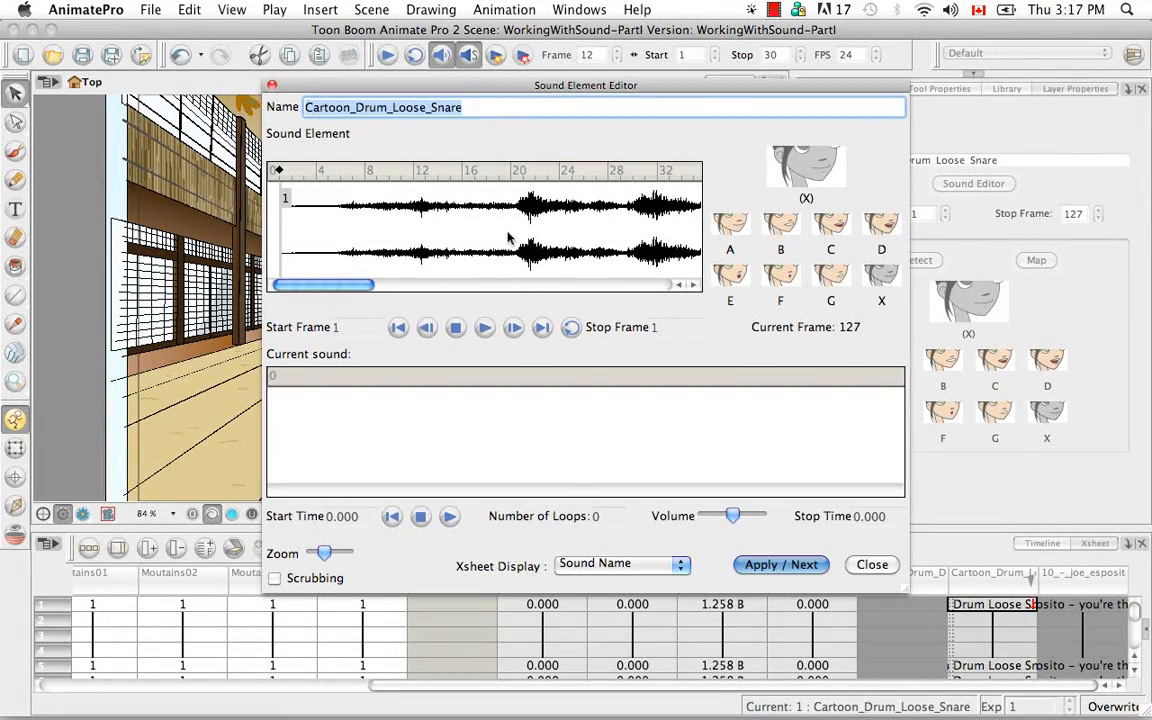
click(516, 238)
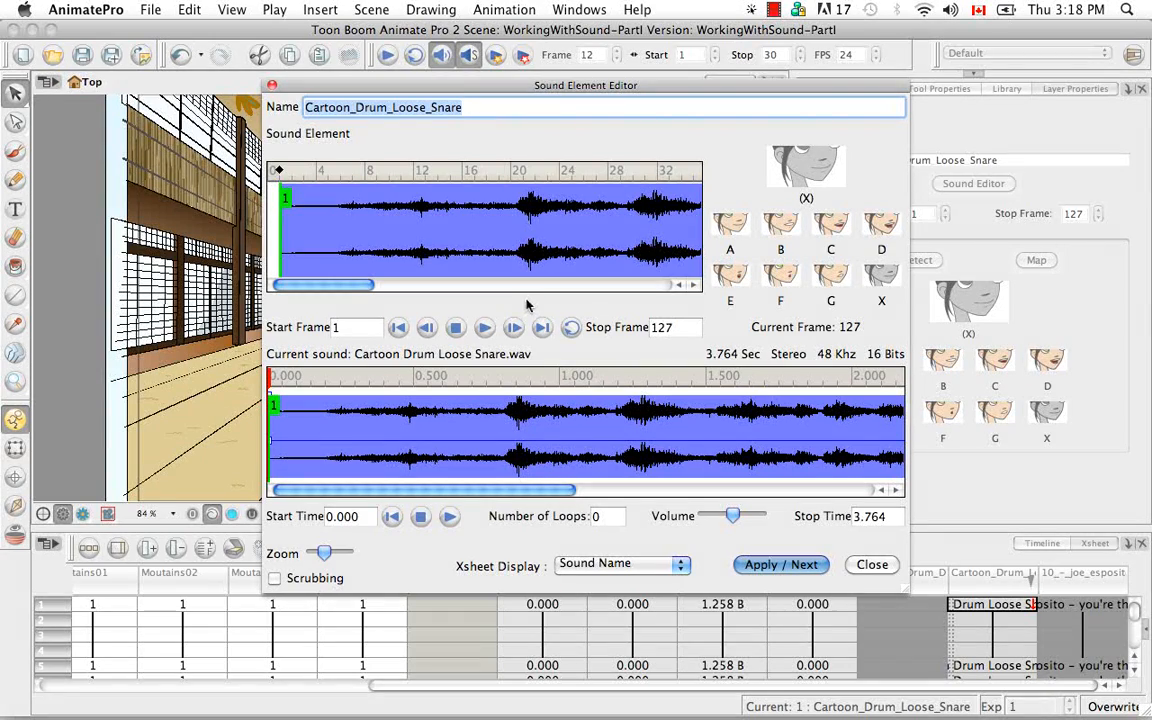
drag(366, 285, 663, 290)
drag(602, 229, 316, 229)
drag(600, 237, 303, 224)
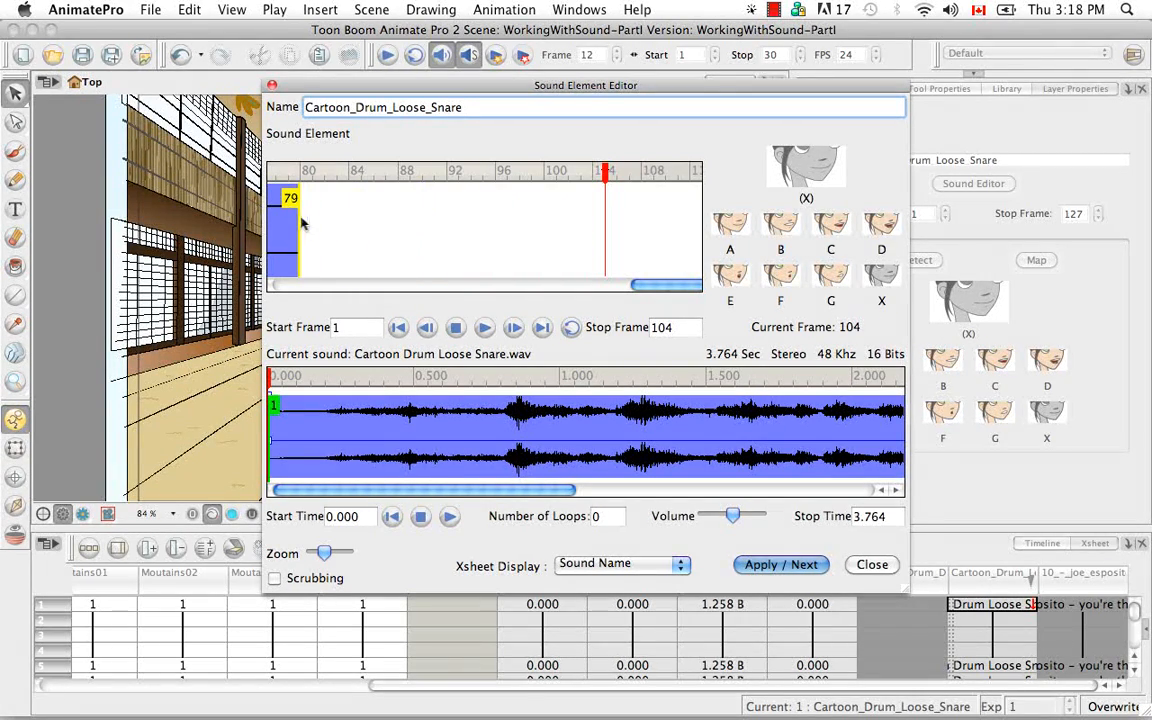
drag(540, 213, 345, 206)
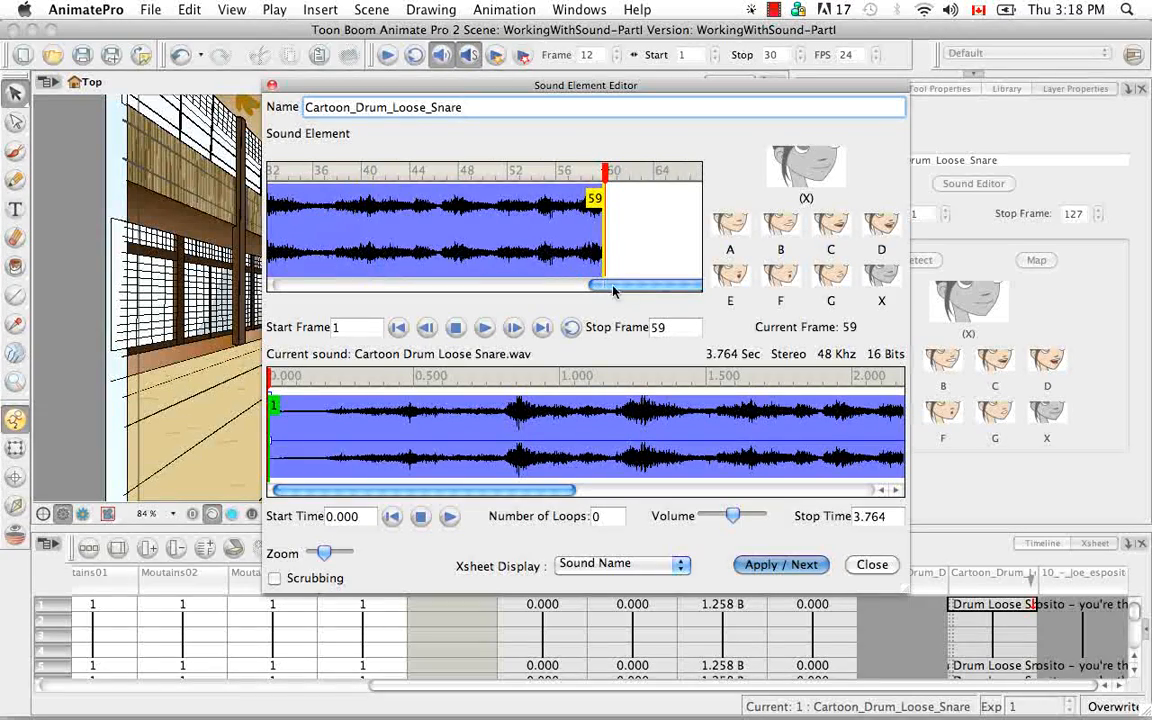
drag(599, 248, 335, 230)
mouse_move(681, 285)
mouse_down()
mouse_move(577, 284)
mouse_move(643, 221)
mouse_up()
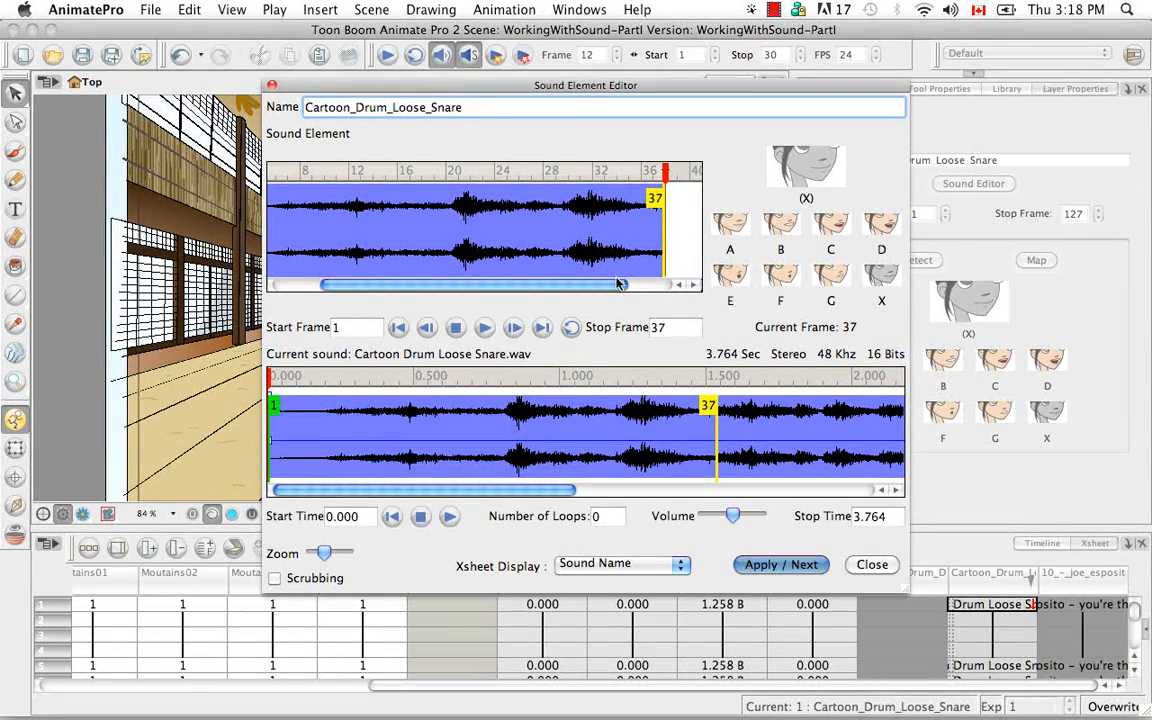
Set the snare clip's start frame to 8 and slide the whole clip back to start at frame 1.
drag(617, 287, 571, 288)
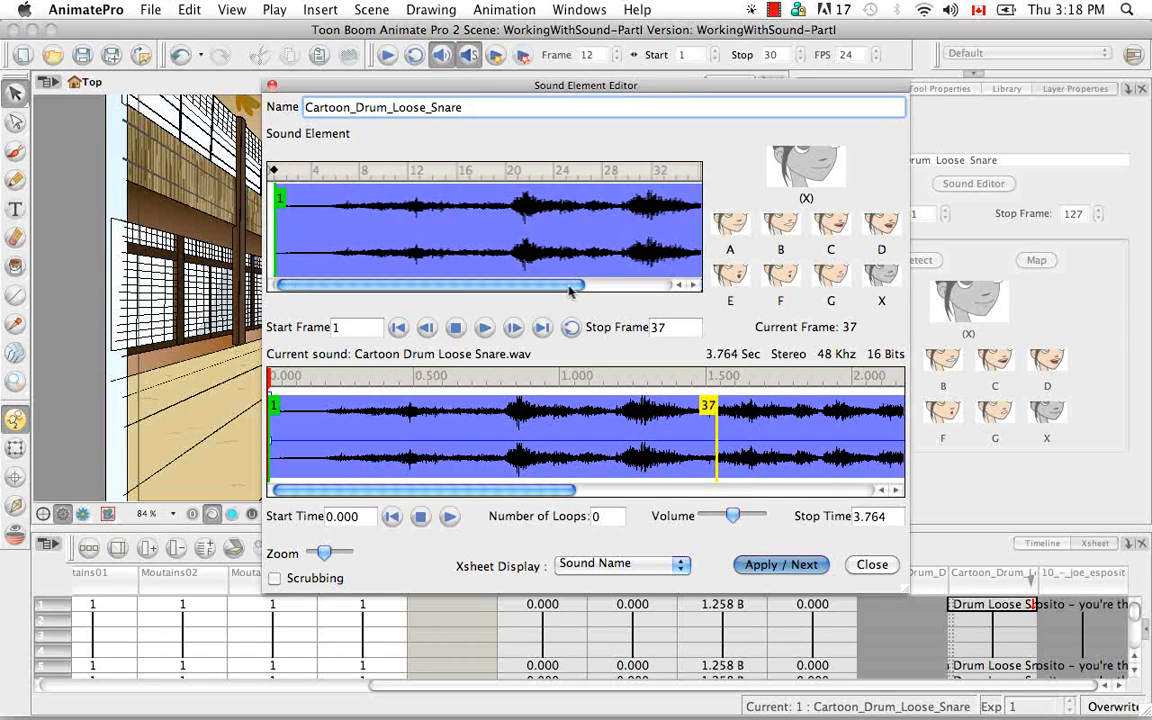
drag(279, 239, 363, 234)
scroll(334, 245, right, 5)
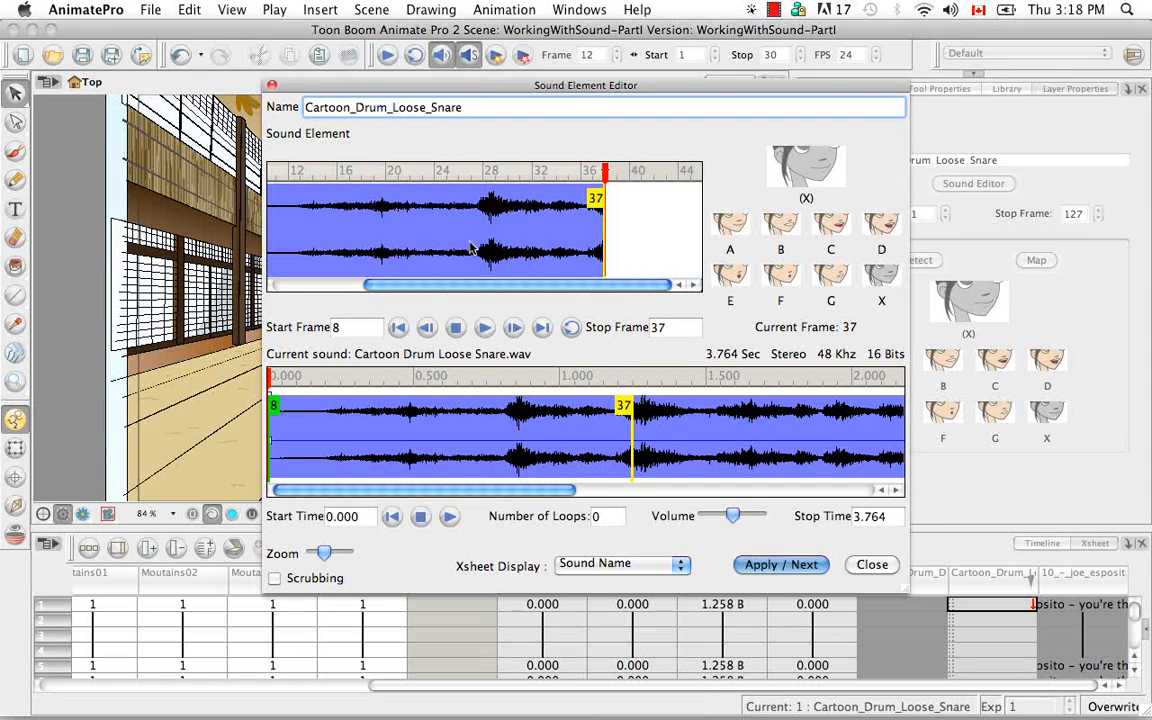
mouse_move(500, 231)
mouse_down()
mouse_move(604, 233)
mouse_move(490, 226)
mouse_move(622, 226)
mouse_move(489, 229)
mouse_move(573, 240)
mouse_move(455, 252)
mouse_move(444, 285)
mouse_move(455, 287)
mouse_move(330, 285)
mouse_up()
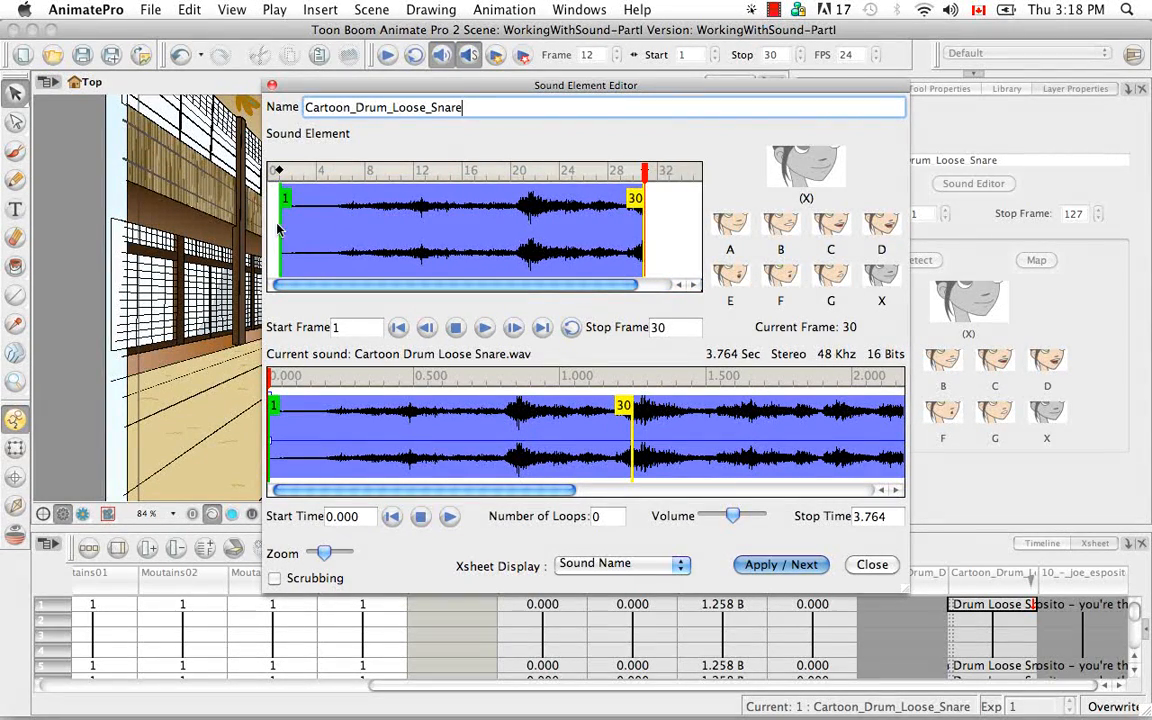
Trim the snare clip in the sound element to start at frame 8 and stop at frame 26.
drag(281, 222, 372, 225)
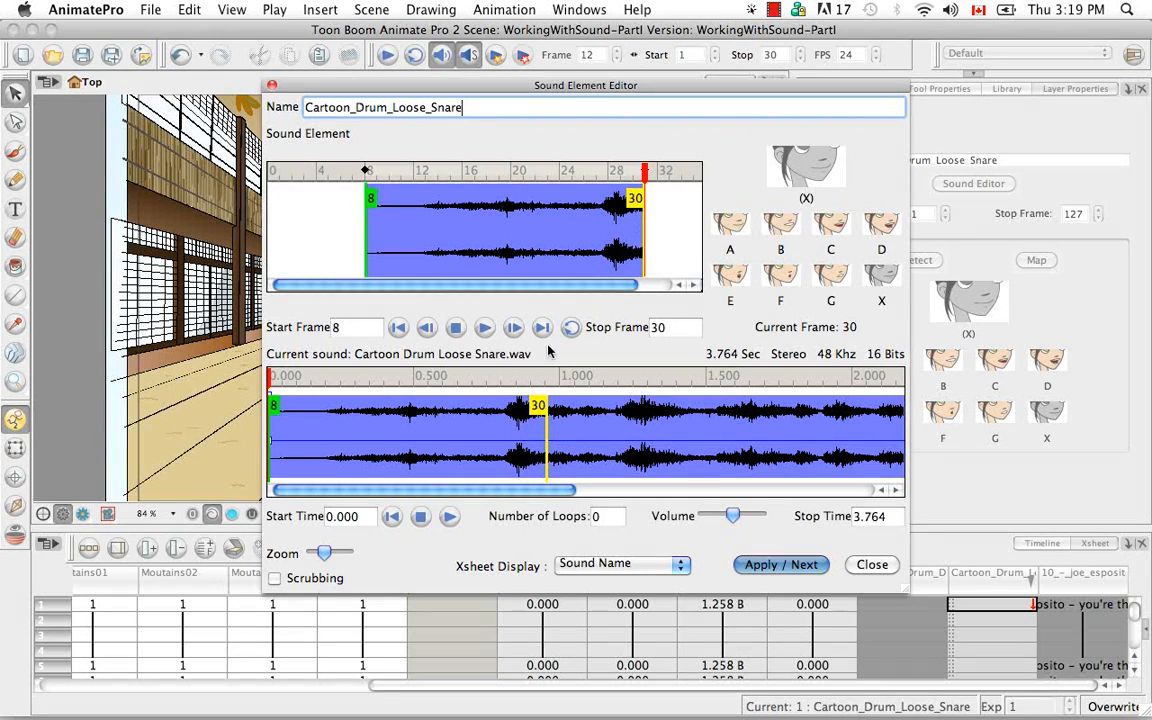
drag(641, 205, 591, 207)
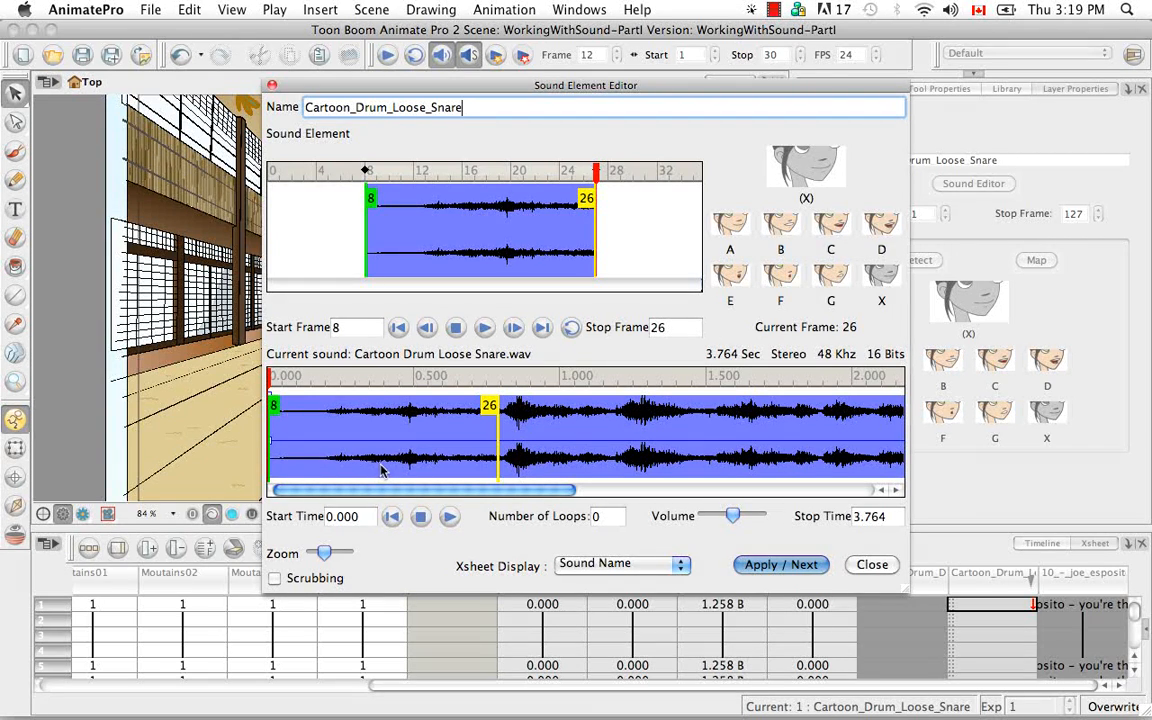
Add volume points near 0.3 seconds on the source waveform and lower both channels' starting points to create a fade-in.
click(330, 442)
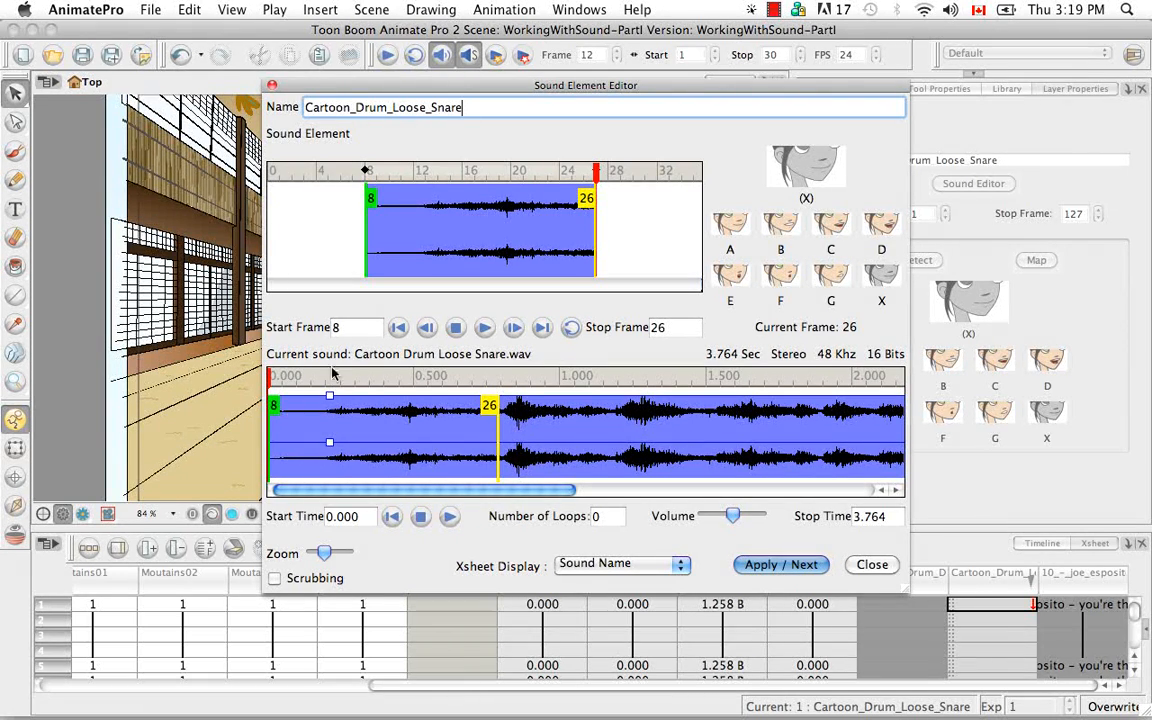
click(330, 395)
drag(330, 443, 268, 443)
click(356, 397)
drag(273, 444, 269, 490)
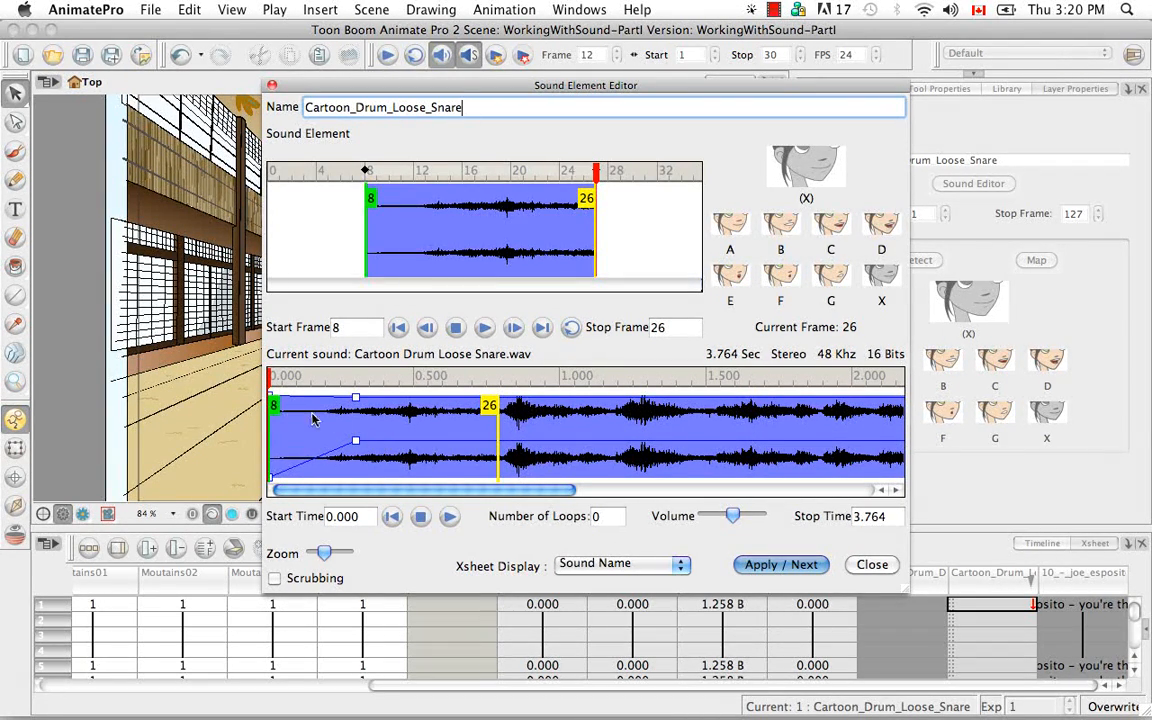
drag(272, 400, 268, 455)
mouse_move(335, 489)
mouse_down()
mouse_move(369, 490)
mouse_move(335, 487)
mouse_up()
Add volume points before the stop marker and lower both channels' points at frame 26 to create a fade-out.
click(431, 401)
drag(433, 401, 433, 396)
click(489, 442)
drag(490, 441, 498, 480)
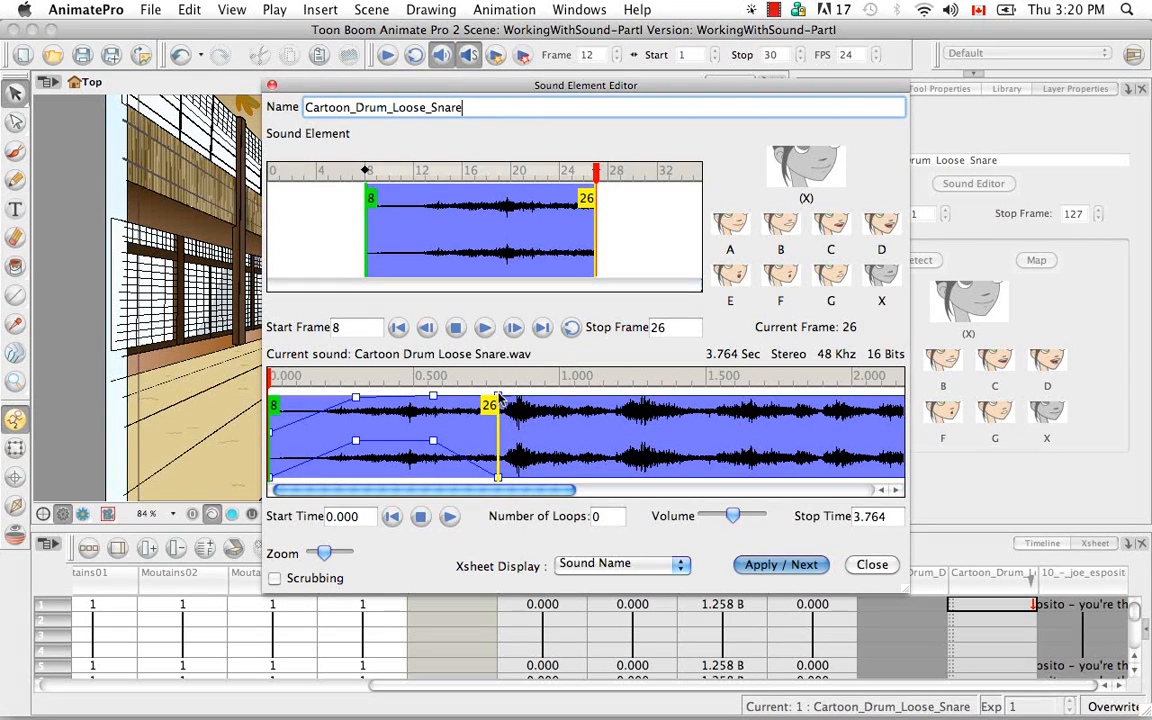
drag(498, 400, 496, 402)
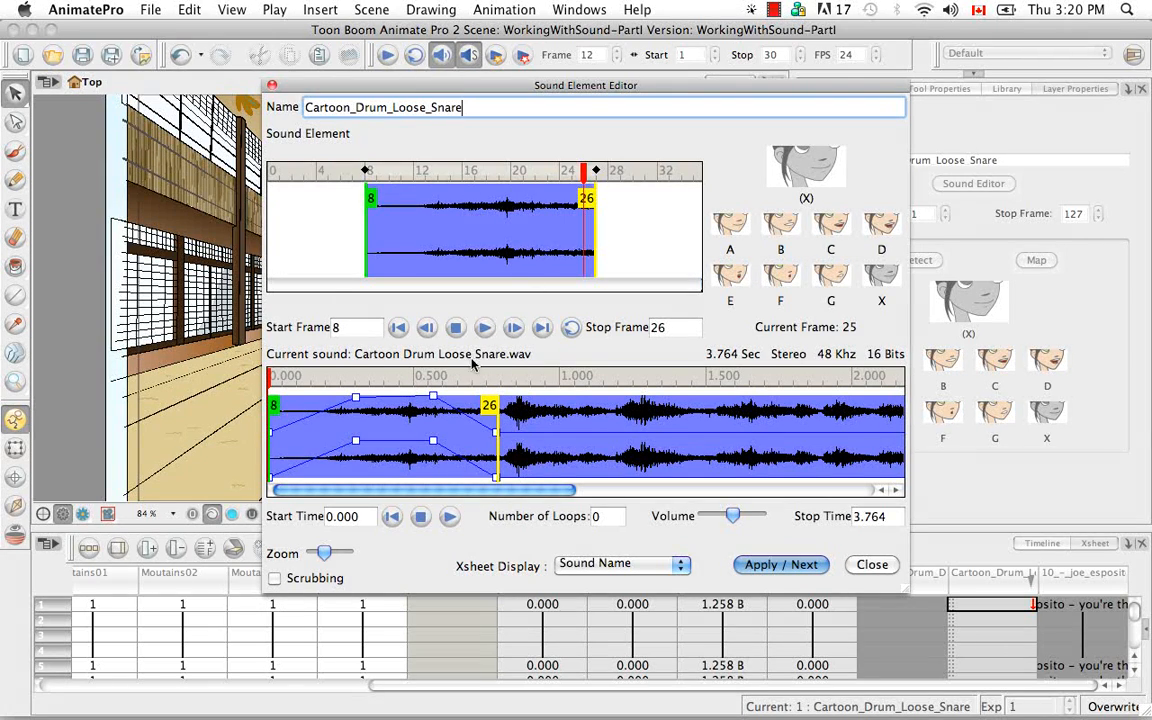
Play back the trimmed sound element and the full source sound, and return the source playhead to 0.000.
click(485, 329)
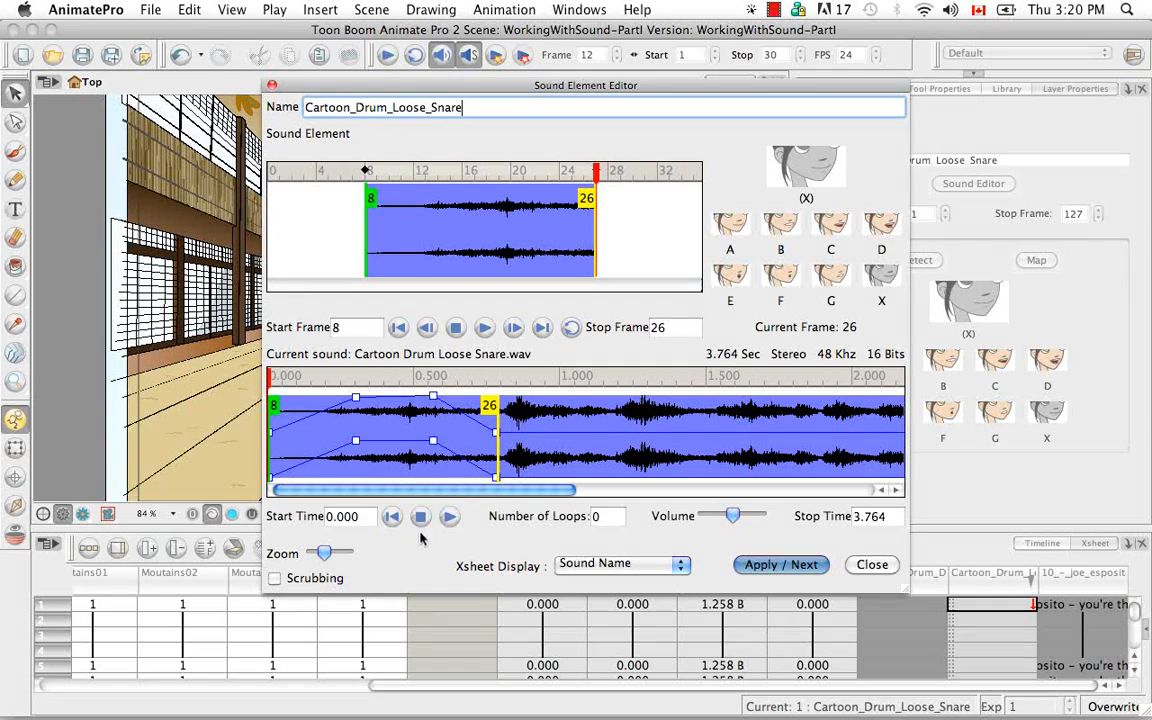
click(449, 517)
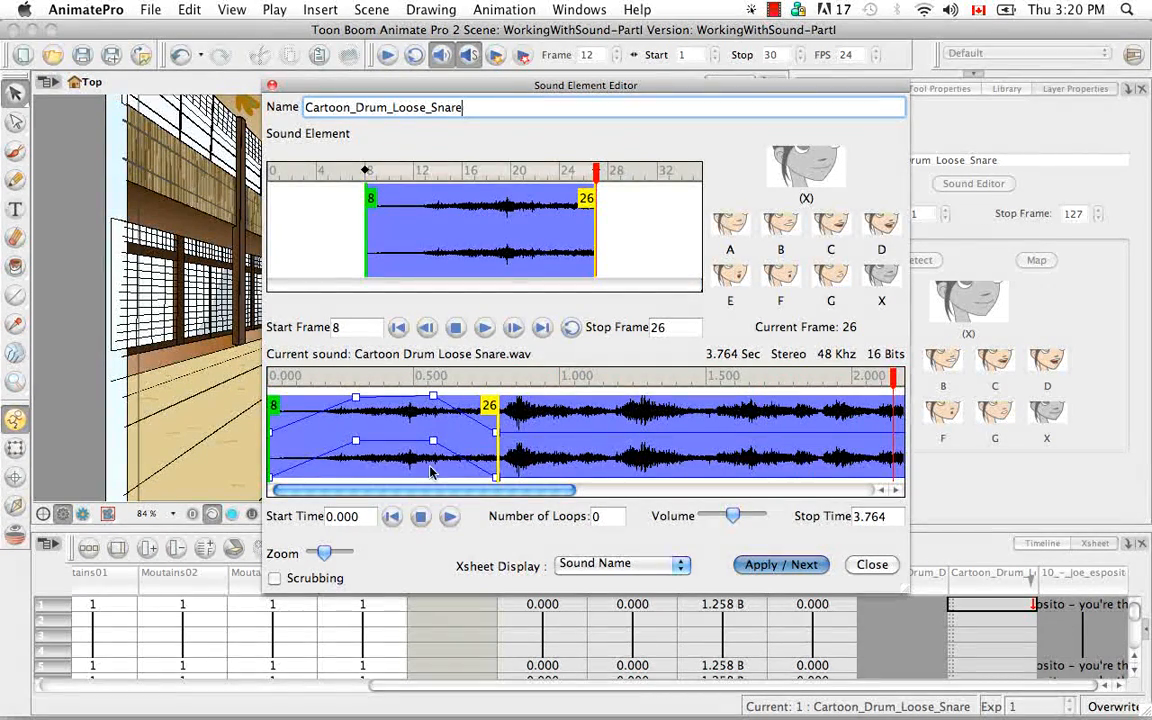
click(449, 517)
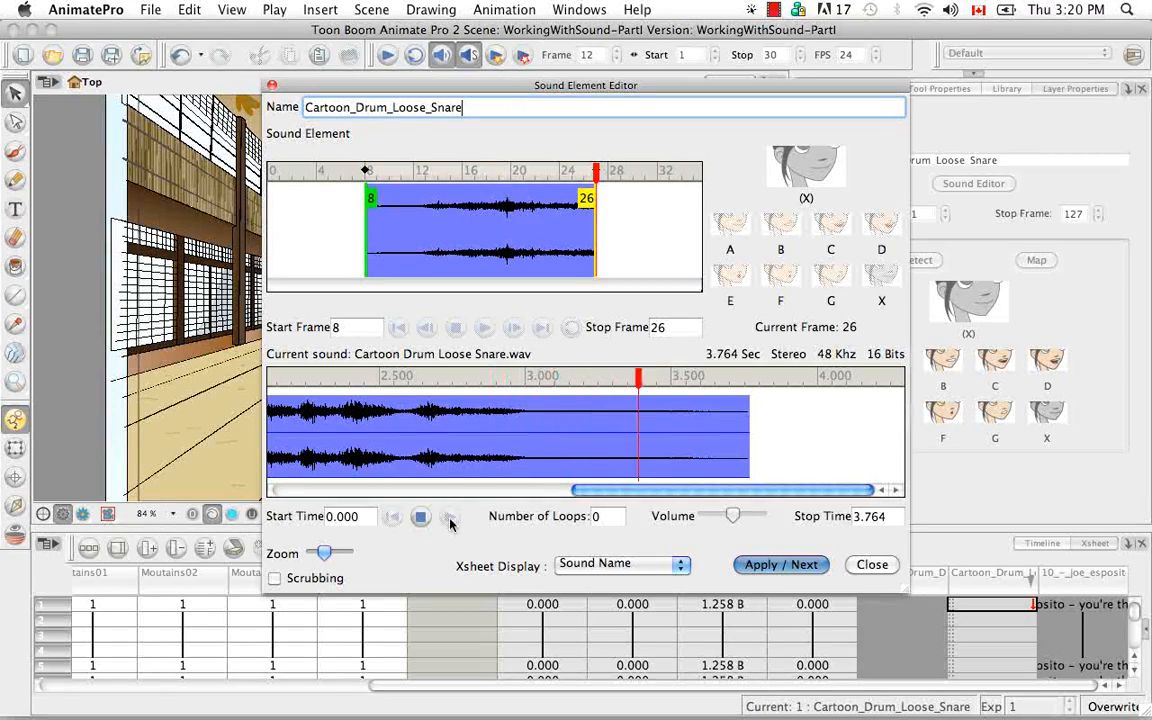
click(449, 517)
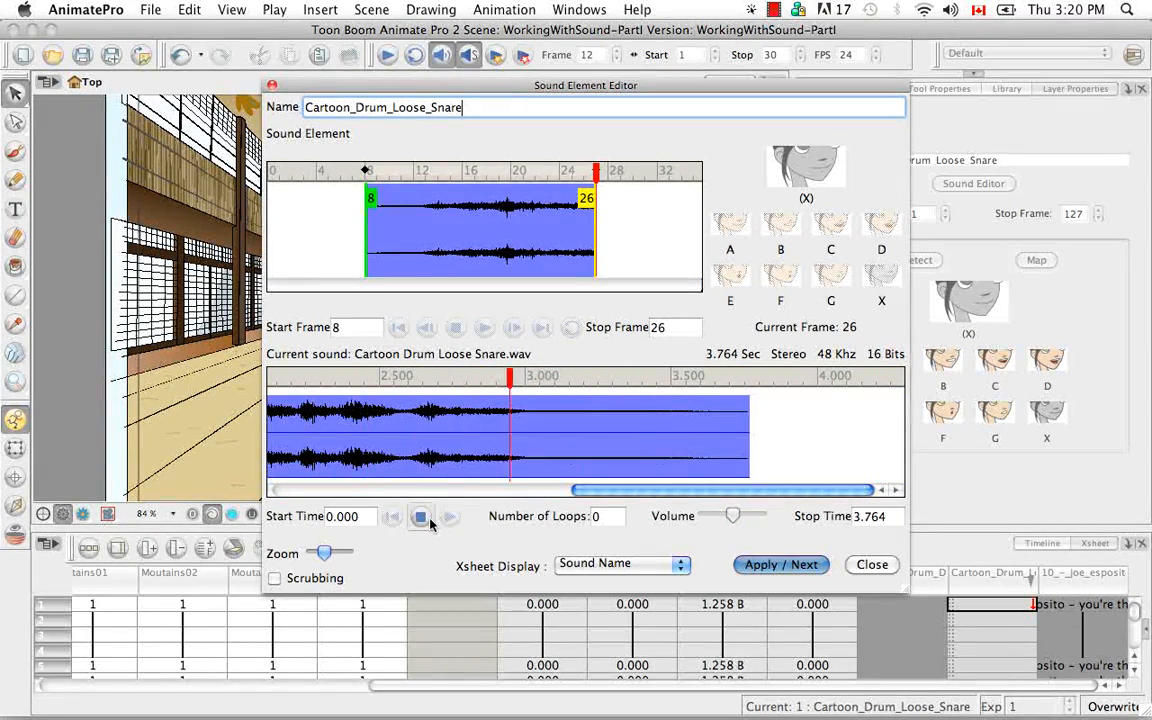
drag(600, 494, 298, 490)
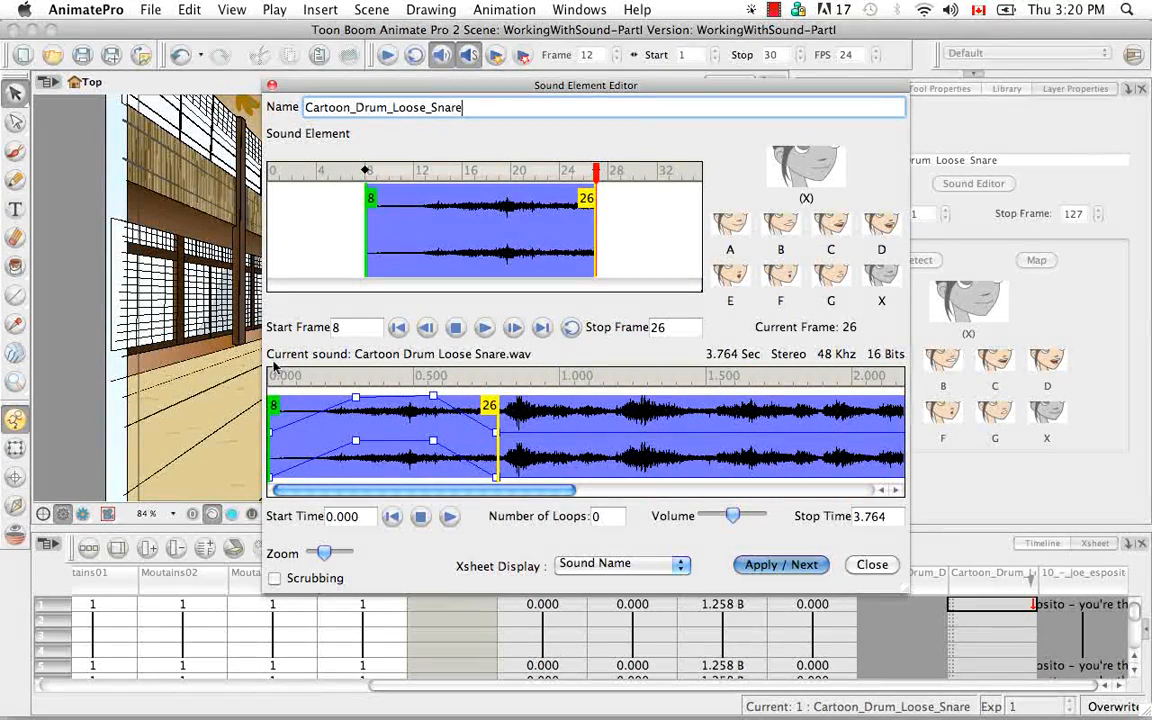
drag(274, 375, 268, 379)
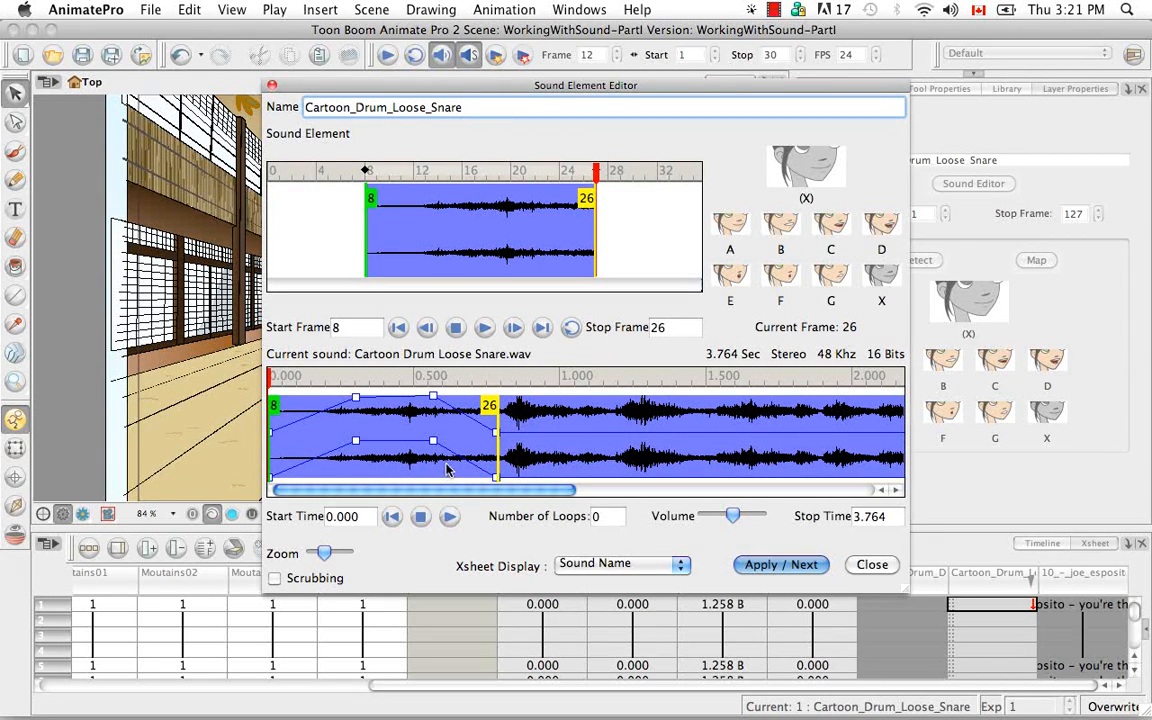
Close the Sound Element Editor and switch from the Xsheet to the Timeline view.
click(869, 565)
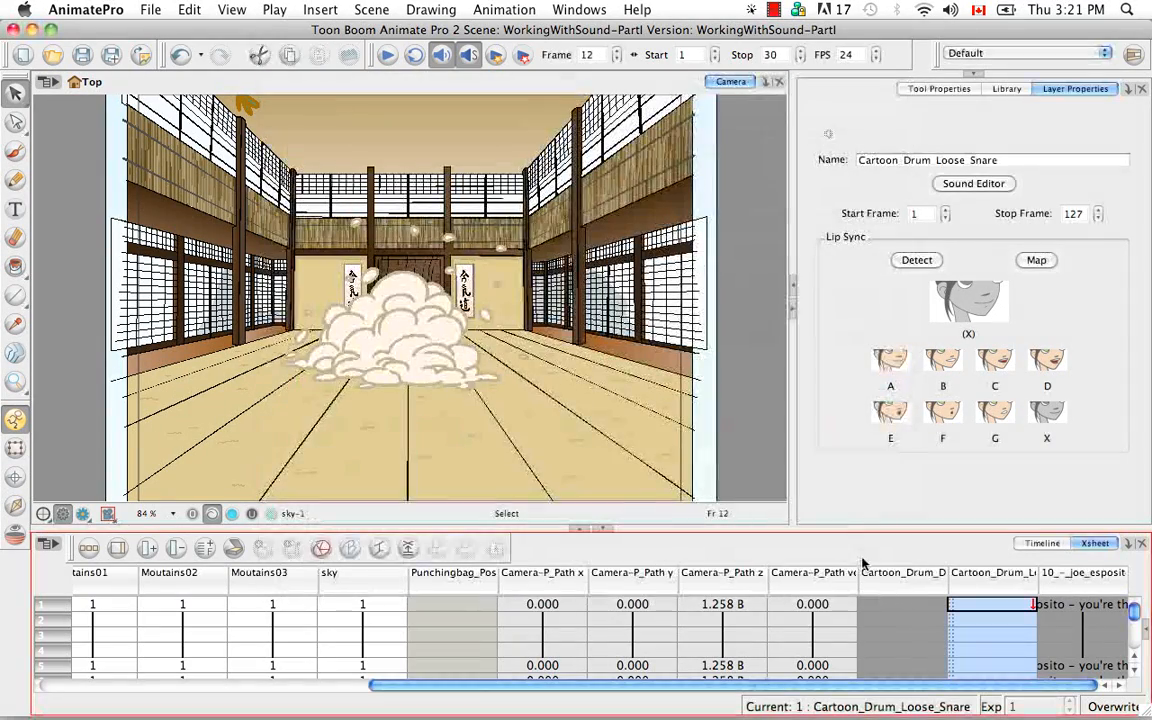
click(1042, 544)
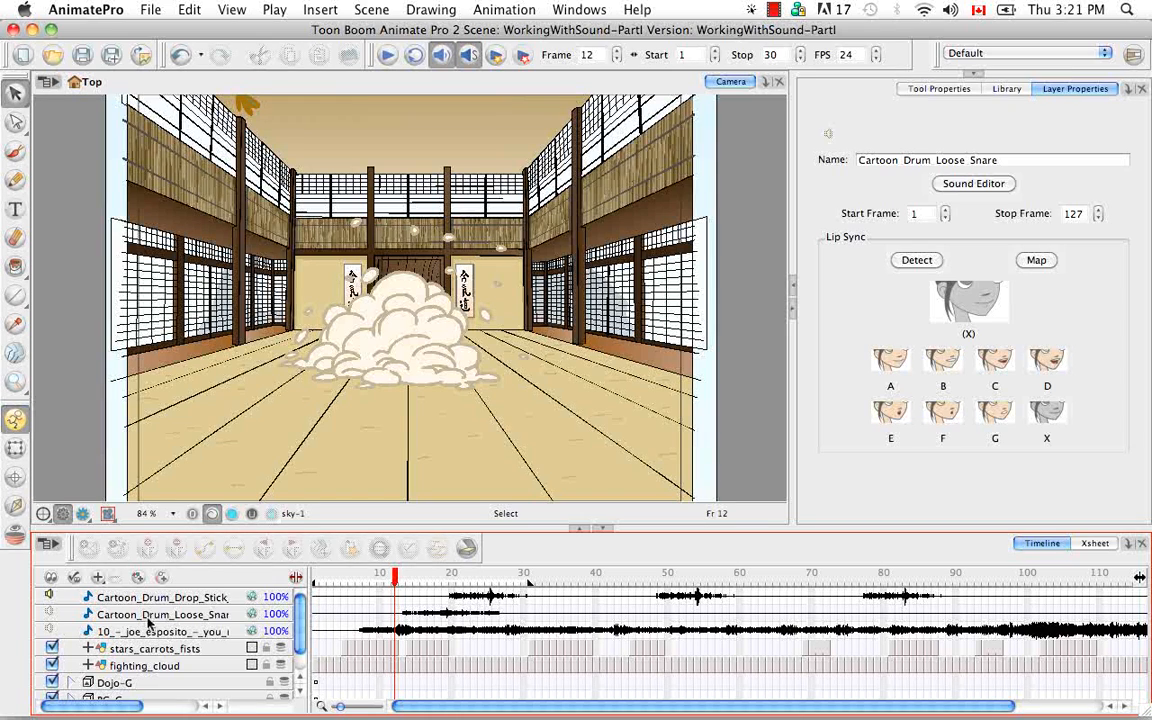
Try to move the first section of the looped Drop Stick sound onto the Loose Snare layer, and undo the change.
click(455, 597)
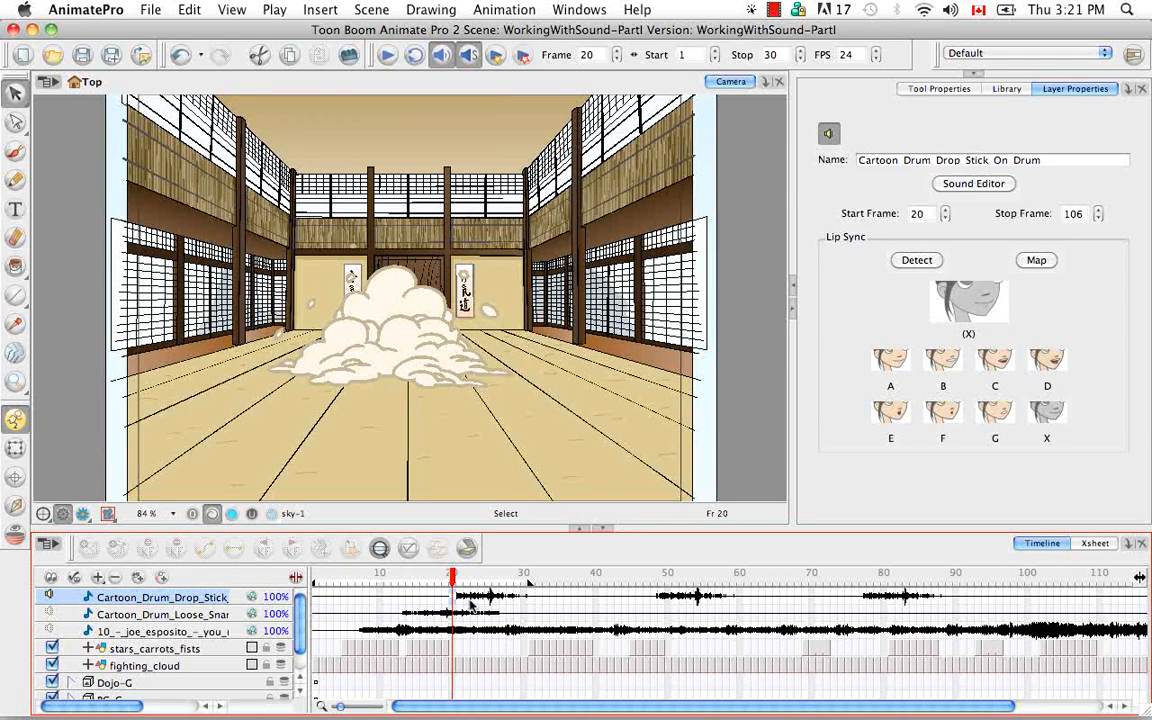
shift+click(528, 598)
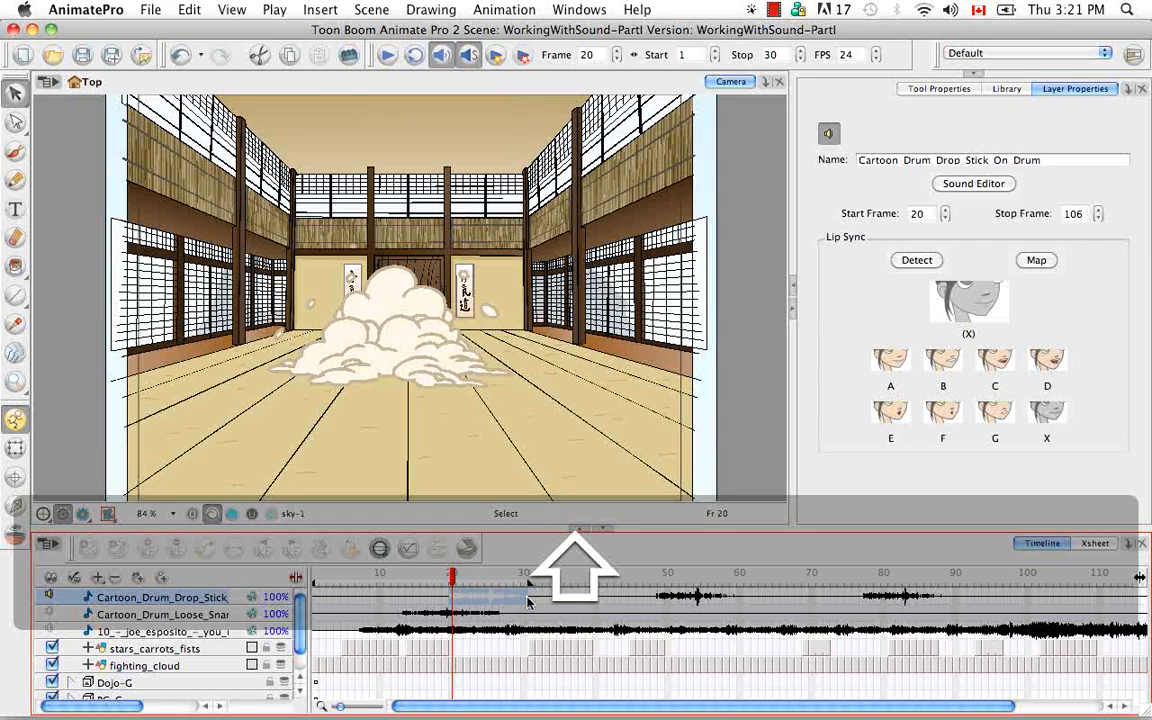
drag(533, 612, 613, 618)
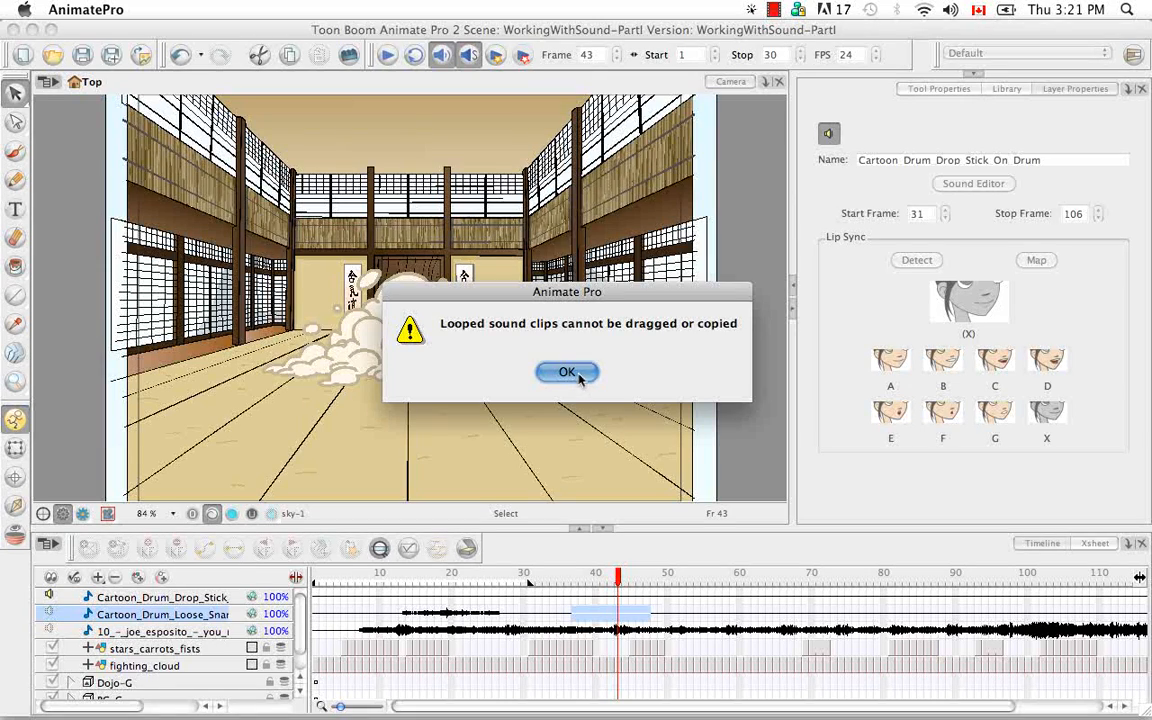
click(567, 372)
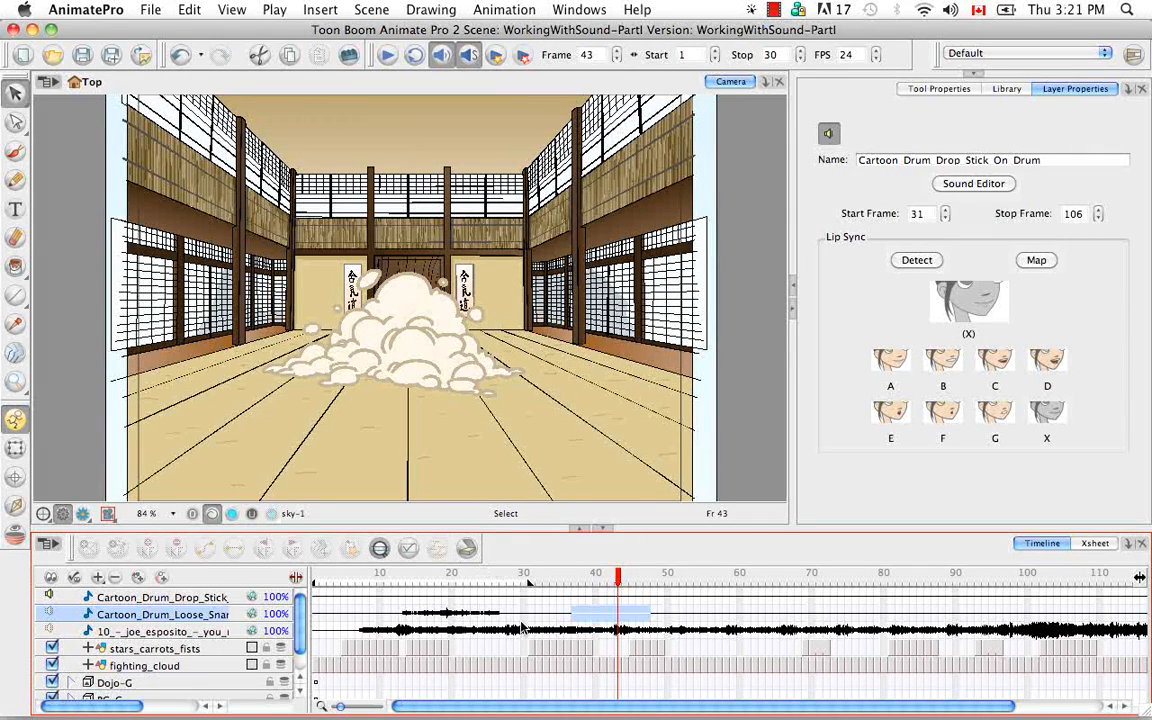
click(229, 631)
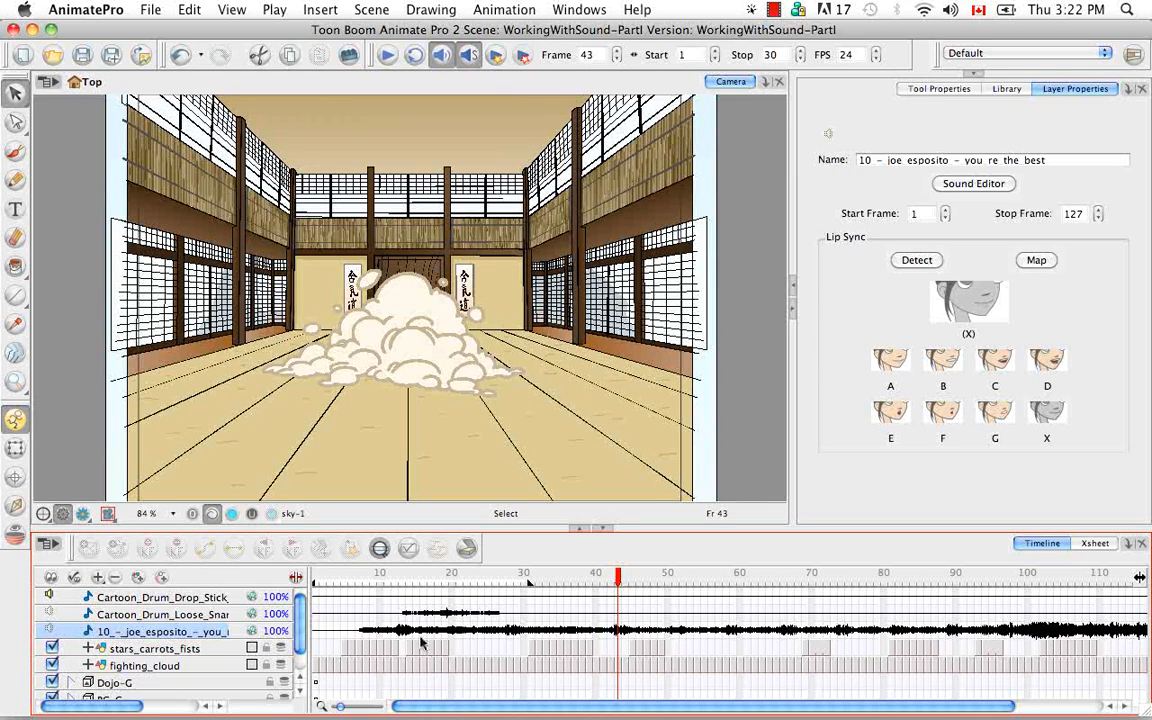
click(180, 54)
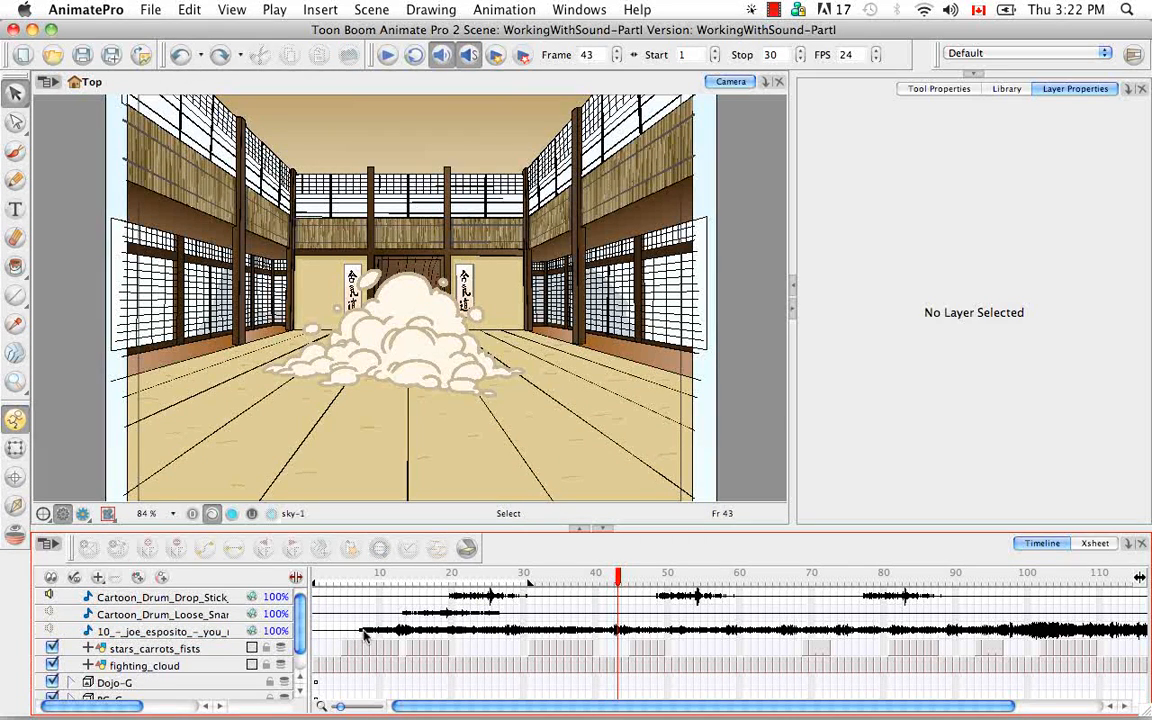
Move the opening section of the song from frame 7 onto the Loose Snare layer, starting at frame 30.
click(365, 636)
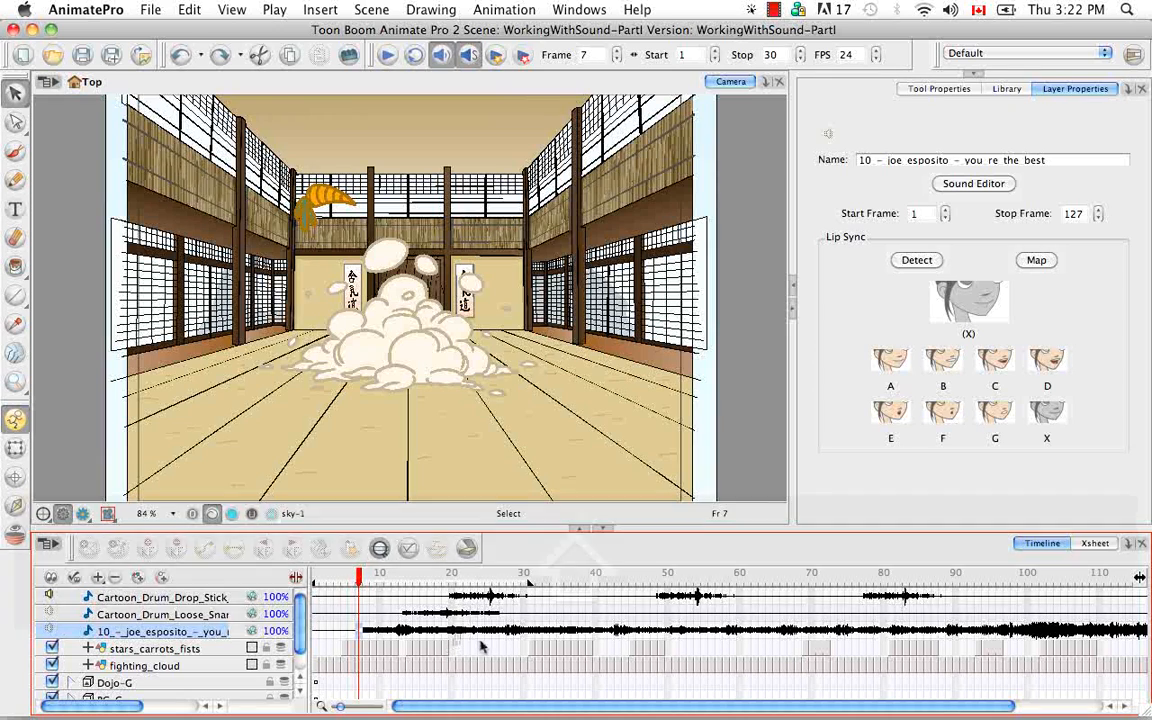
shift+click(511, 633)
drag(450, 632, 604, 615)
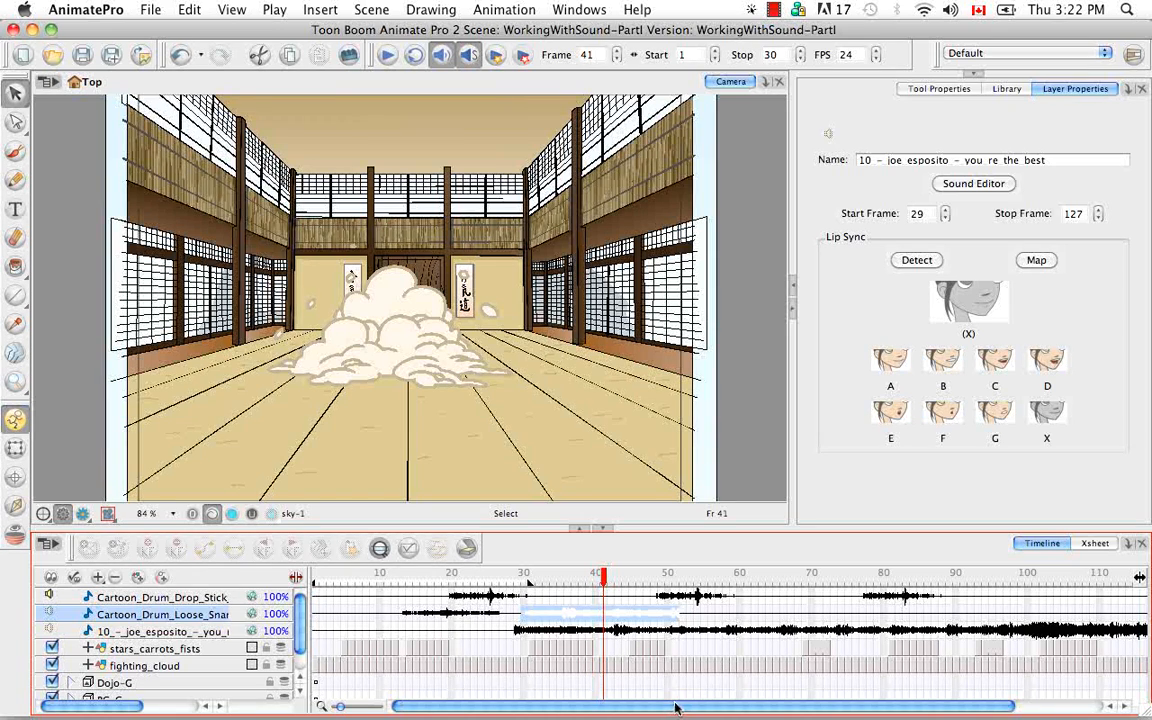
Examine the split sound layers by selecting frame 37 on the song layer and frames 42 and 30 on the Loose Snare layer.
drag(675, 708, 762, 708)
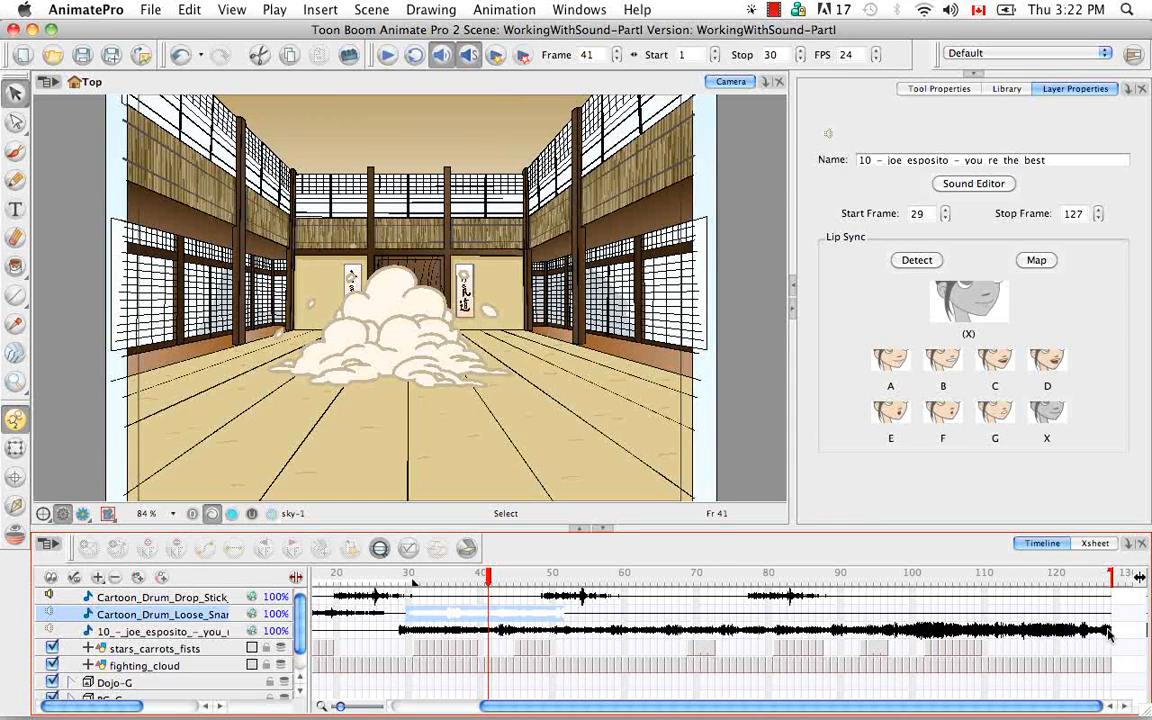
click(460, 630)
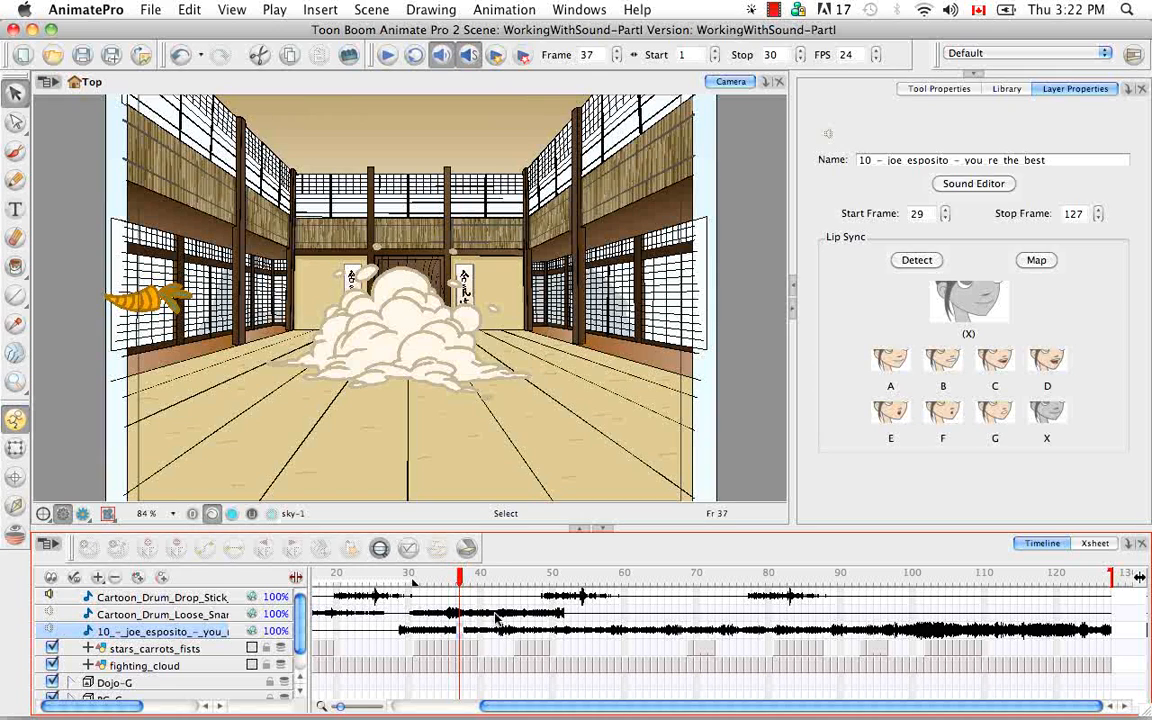
click(497, 616)
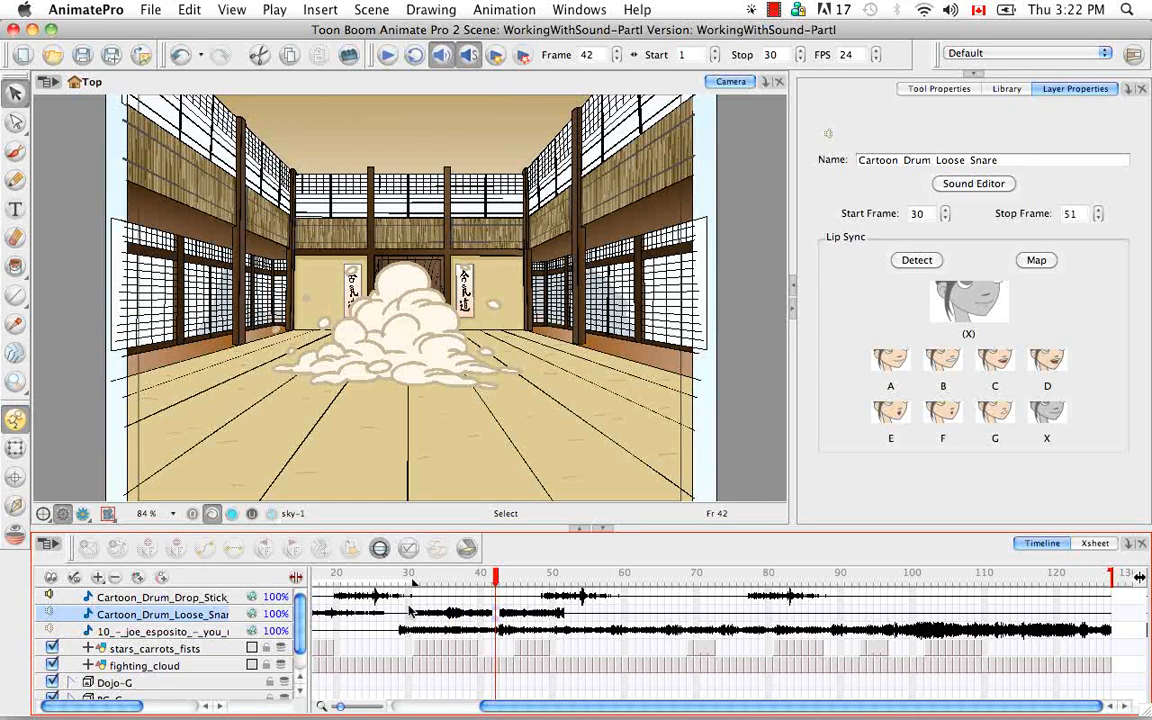
click(412, 615)
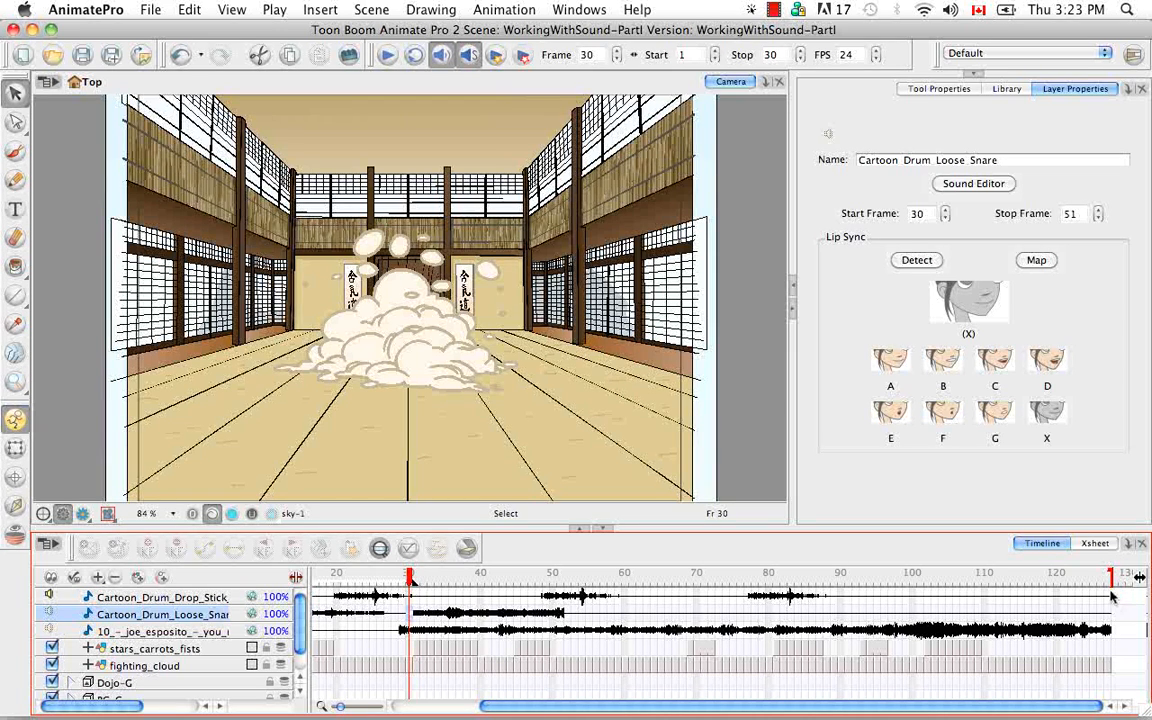
Examine where the sounds start and end by selecting frame 127 on the song layer and frames 23, 20 and 105 on the Drop Stick layer.
click(1110, 630)
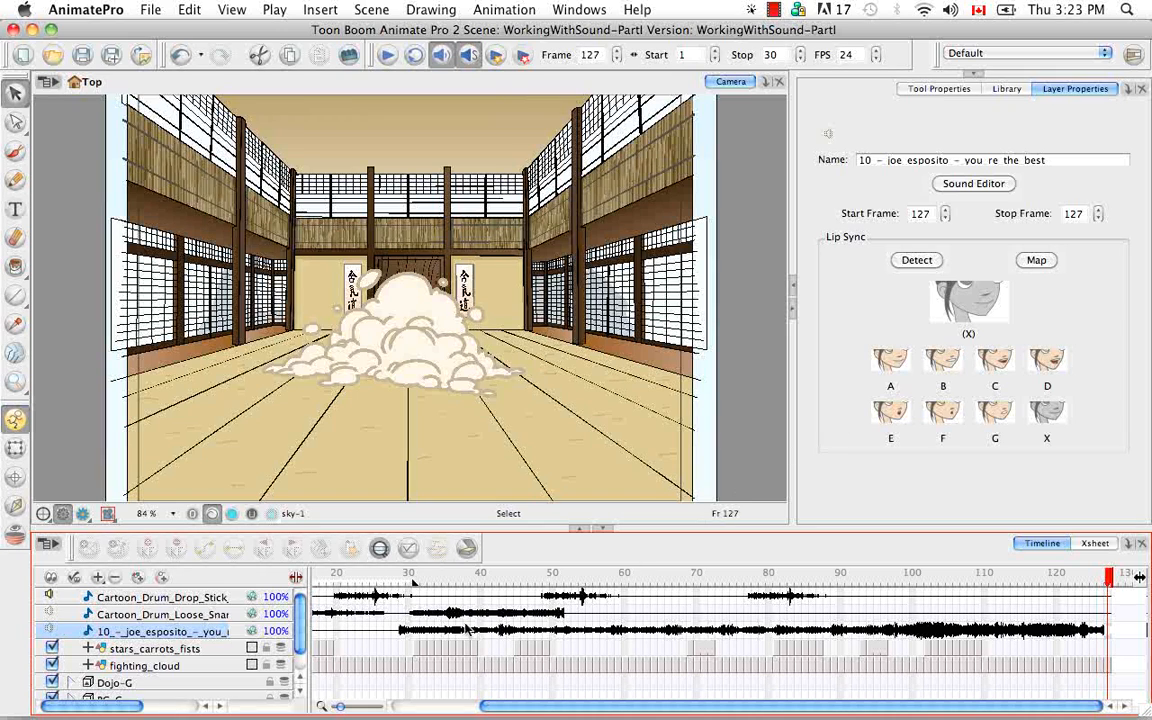
click(358, 597)
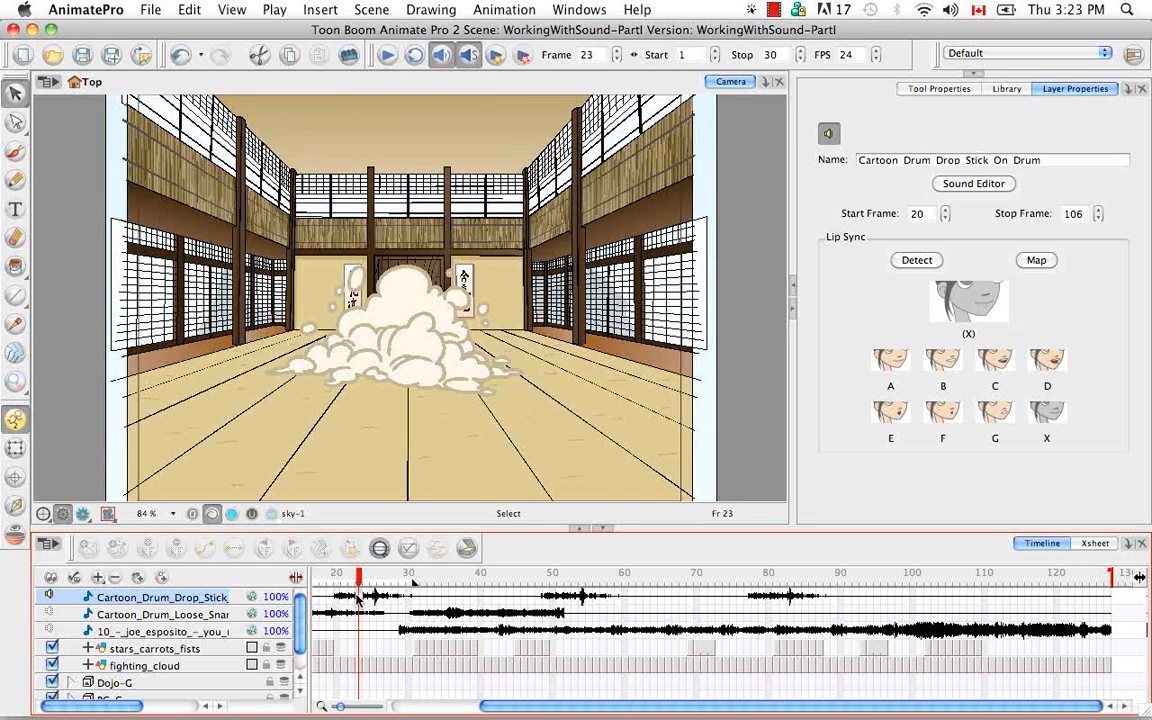
scroll(440, 635, left, 3)
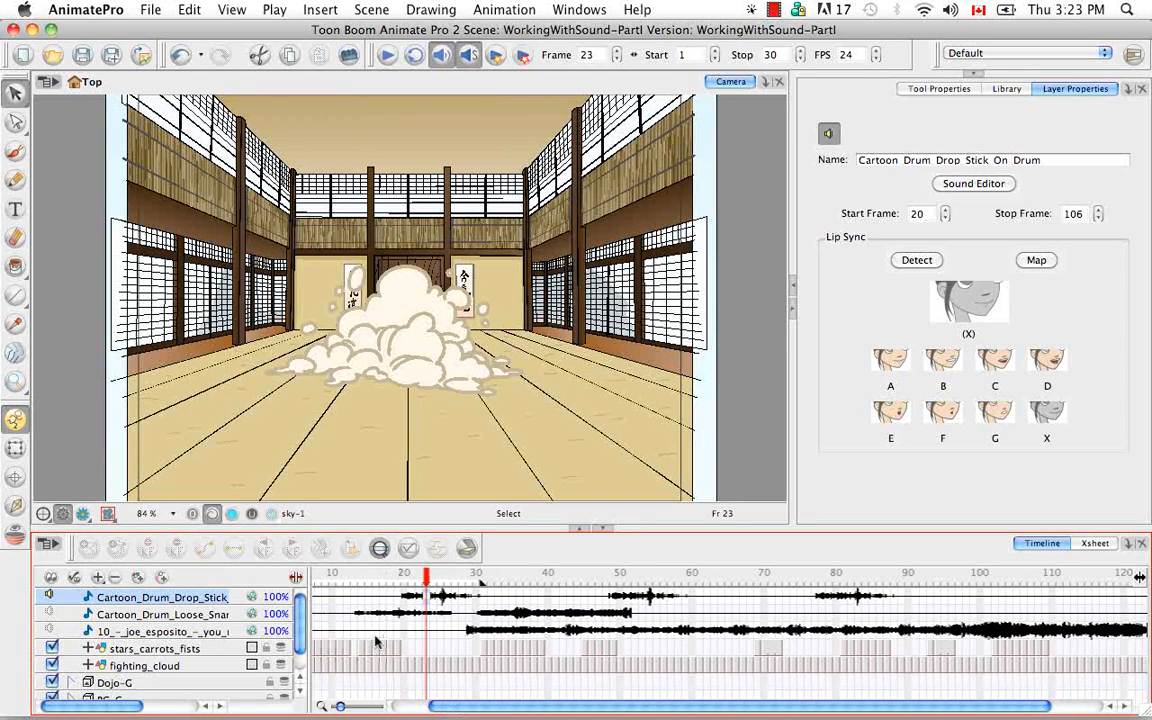
click(401, 597)
click(405, 597)
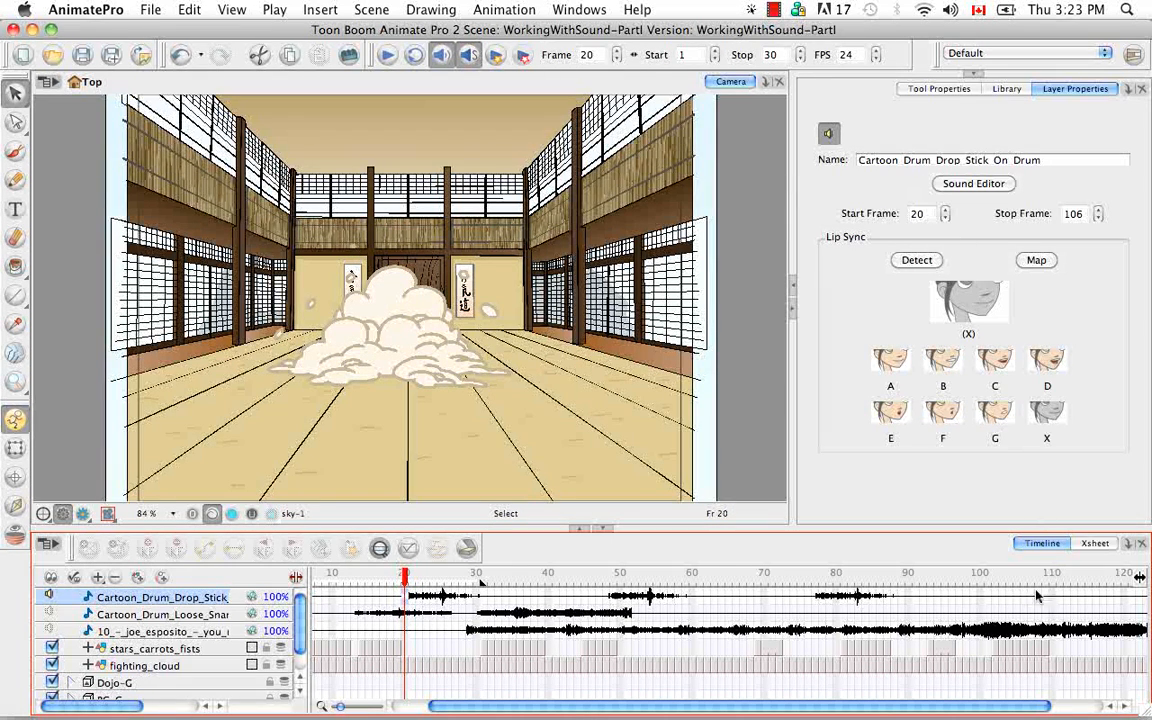
scroll(800, 638, right, 3)
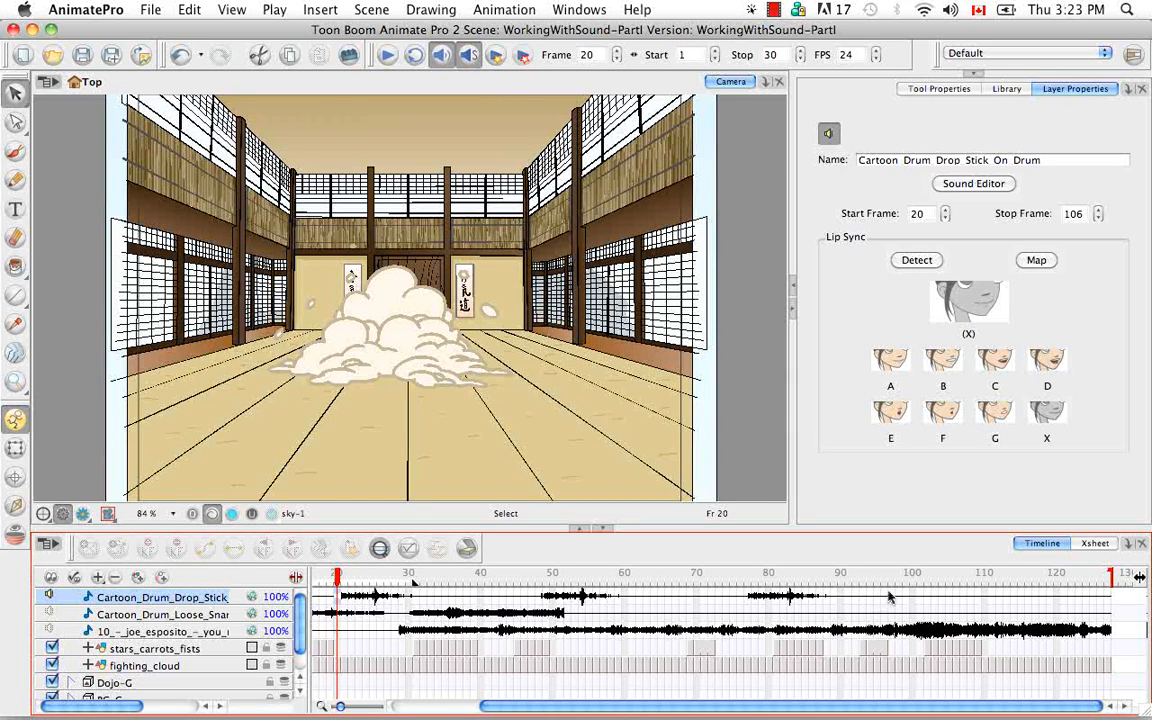
drag(943, 601, 949, 602)
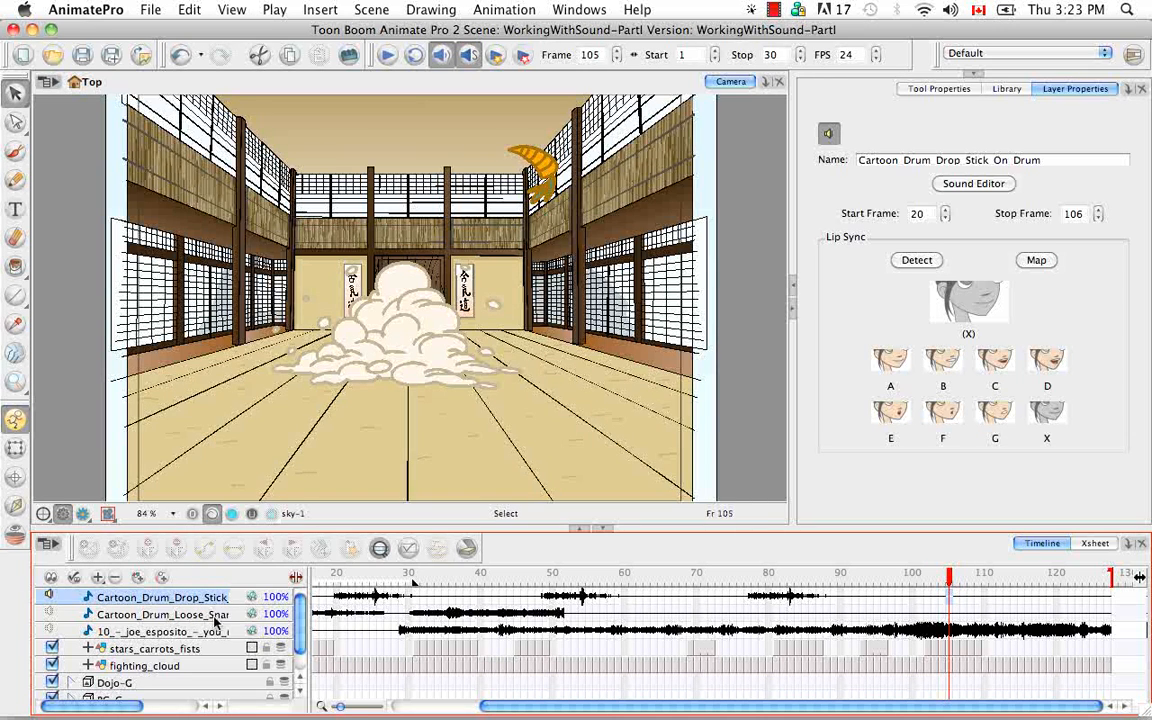
Move the song section on the Loose Snare layer to start at frame 27 in the Sound Element Editor, and undo the song edits.
click(178, 617)
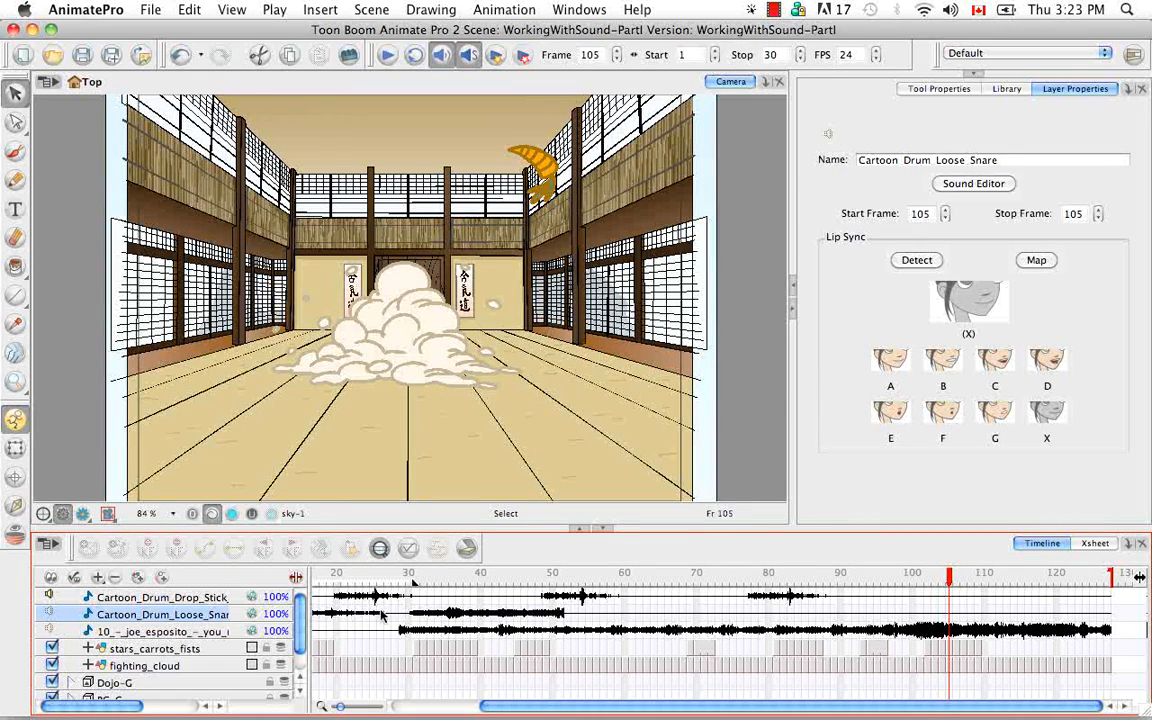
drag(550, 714, 463, 714)
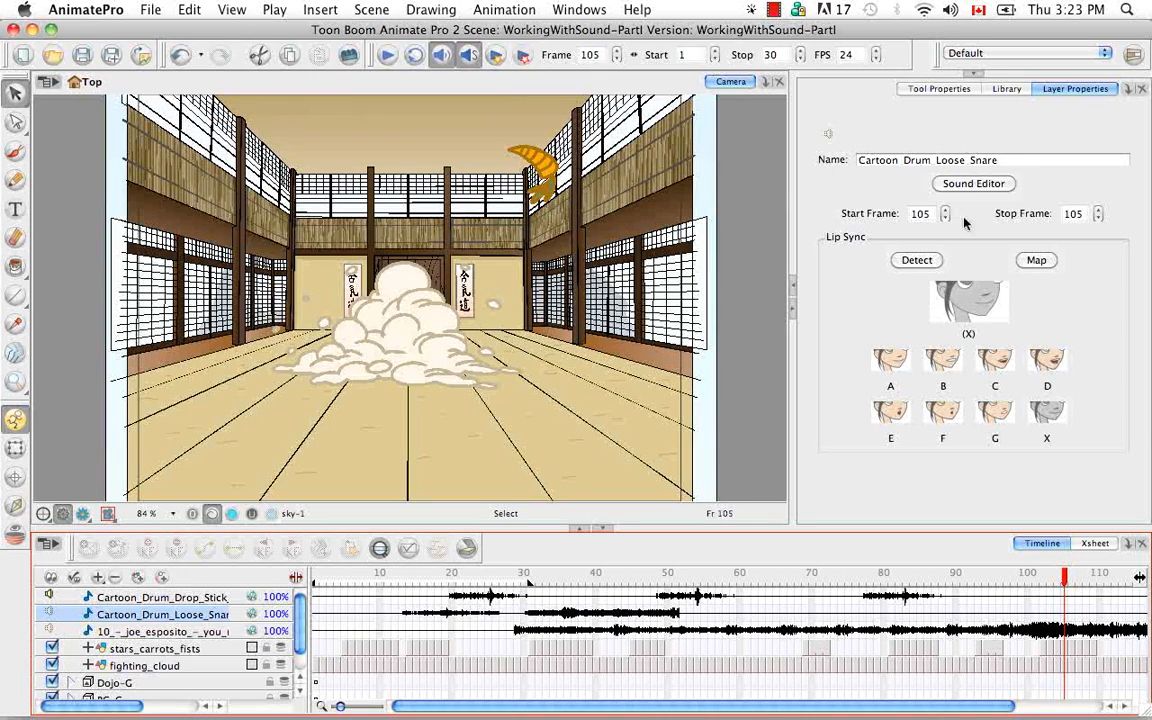
click(980, 188)
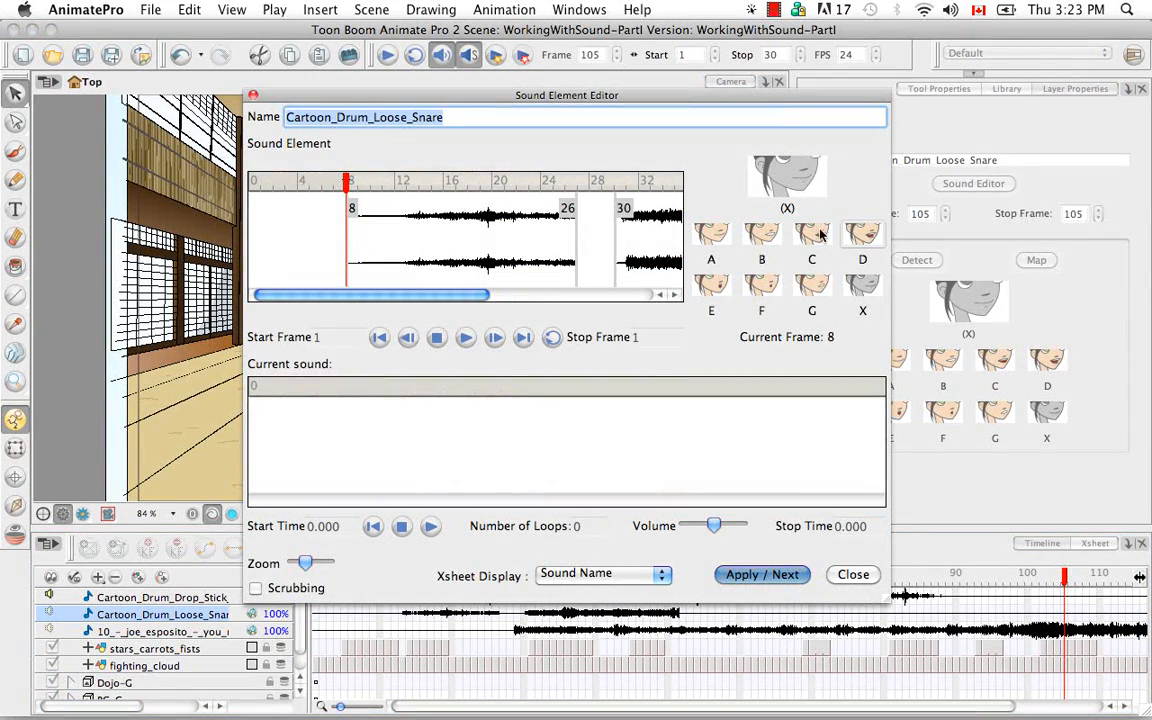
drag(463, 295, 536, 294)
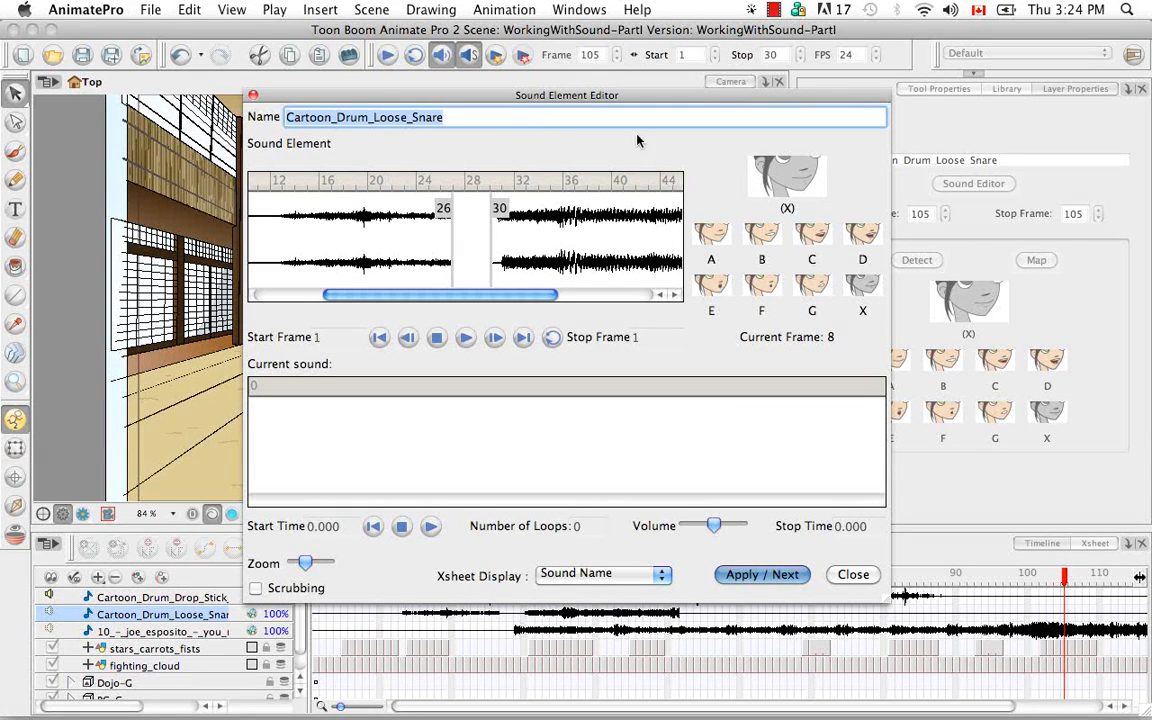
drag(553, 289, 522, 296)
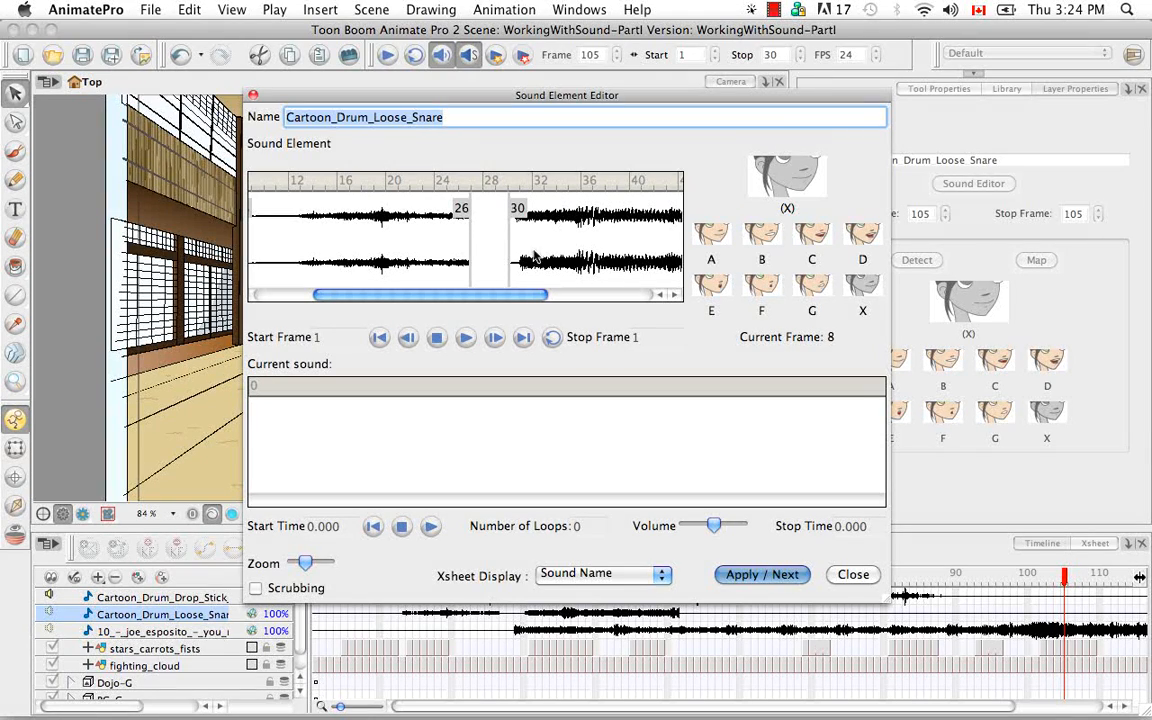
drag(510, 244, 470, 244)
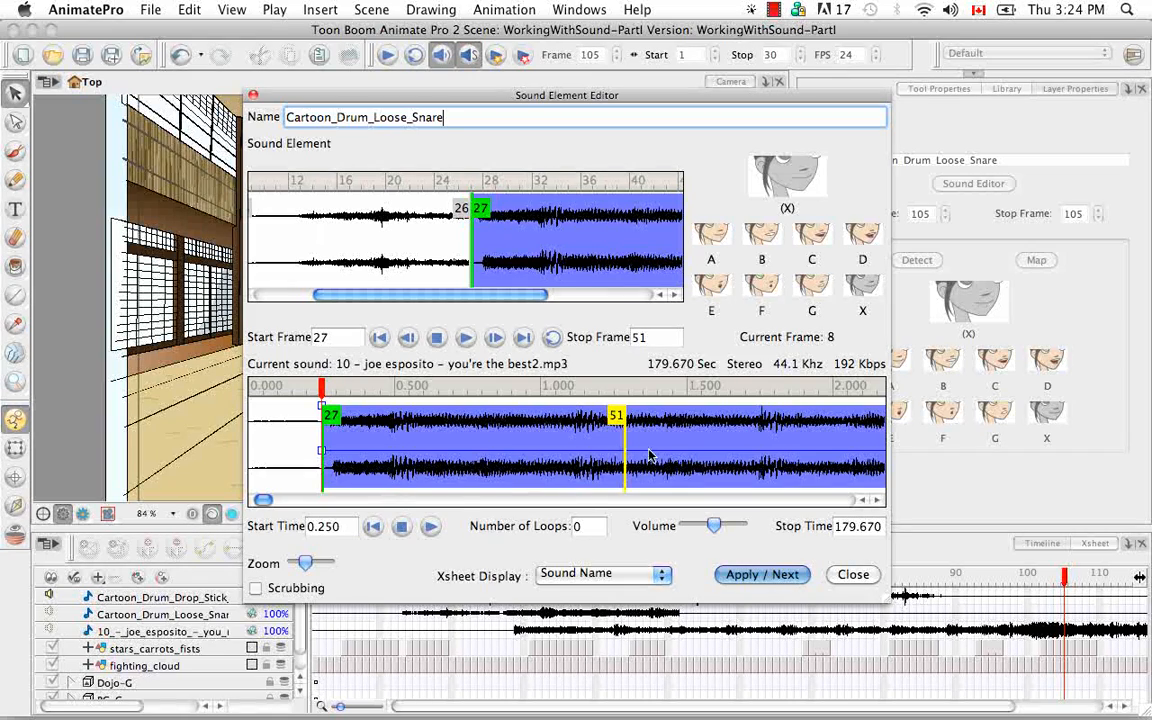
click(850, 574)
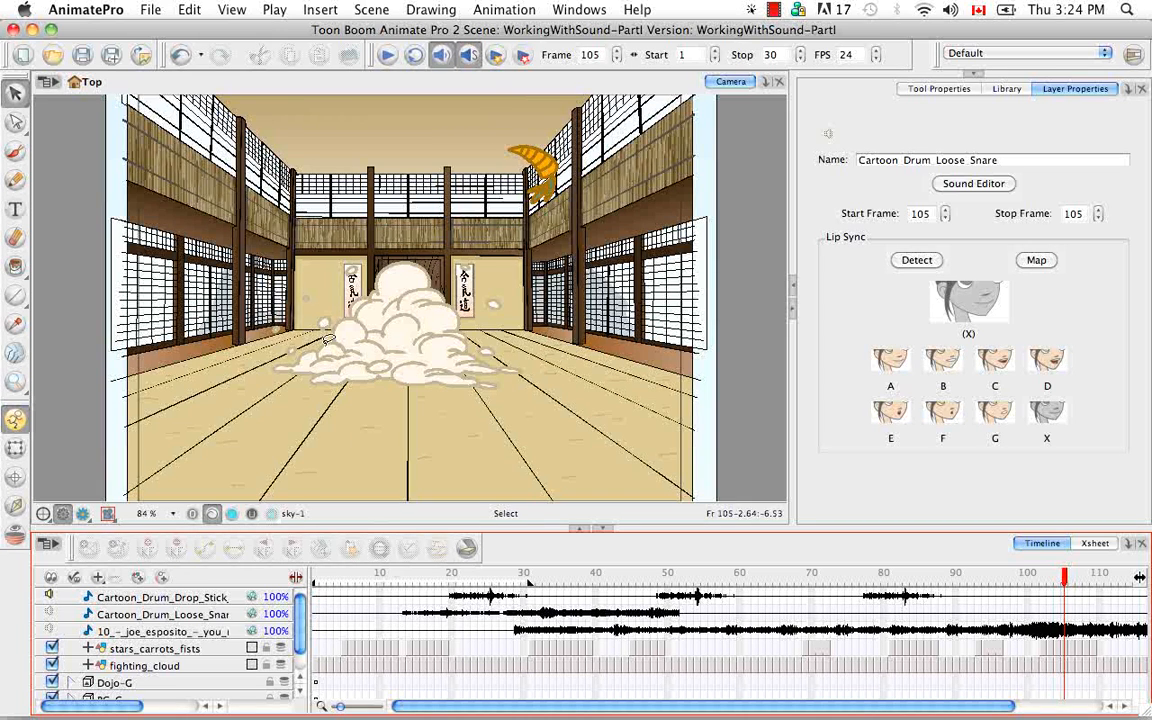
click(179, 56)
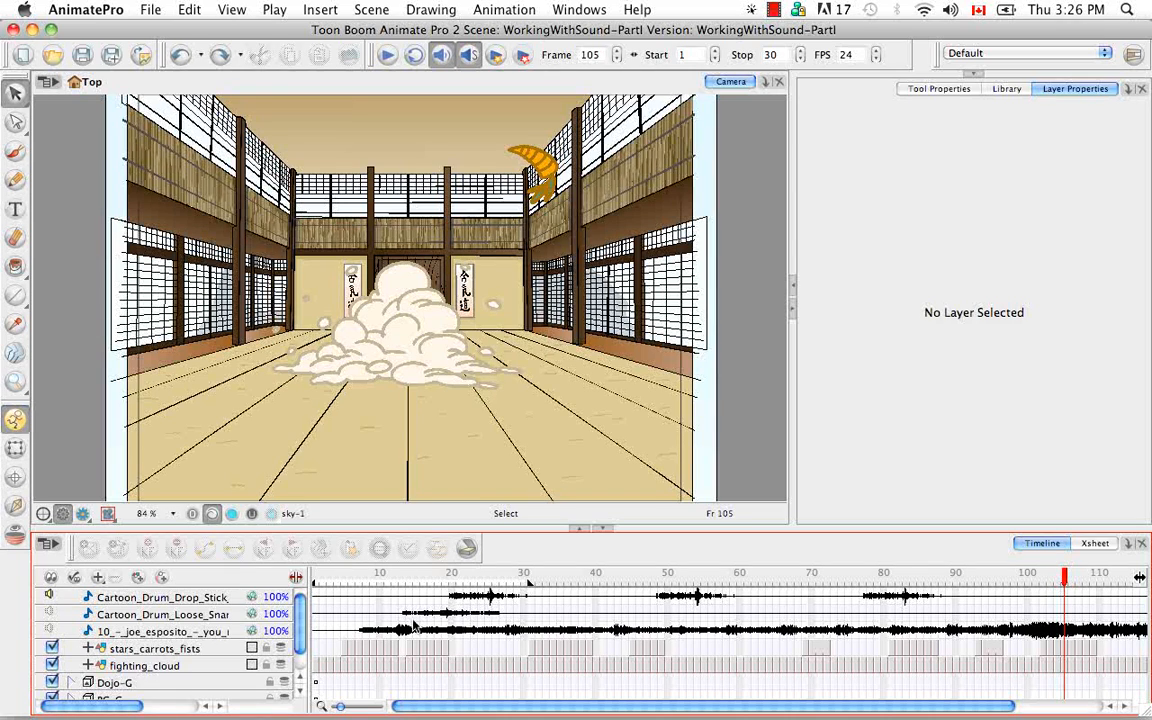
Add a new empty sound layer to the Timeline.
click(98, 578)
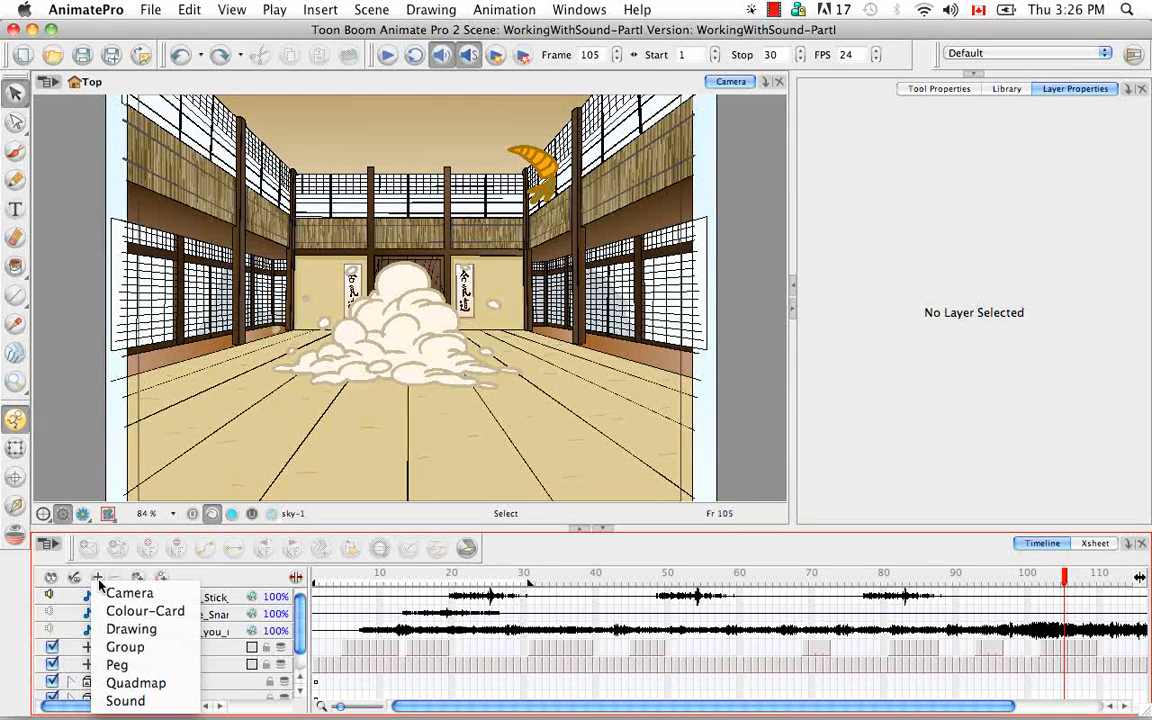
click(125, 701)
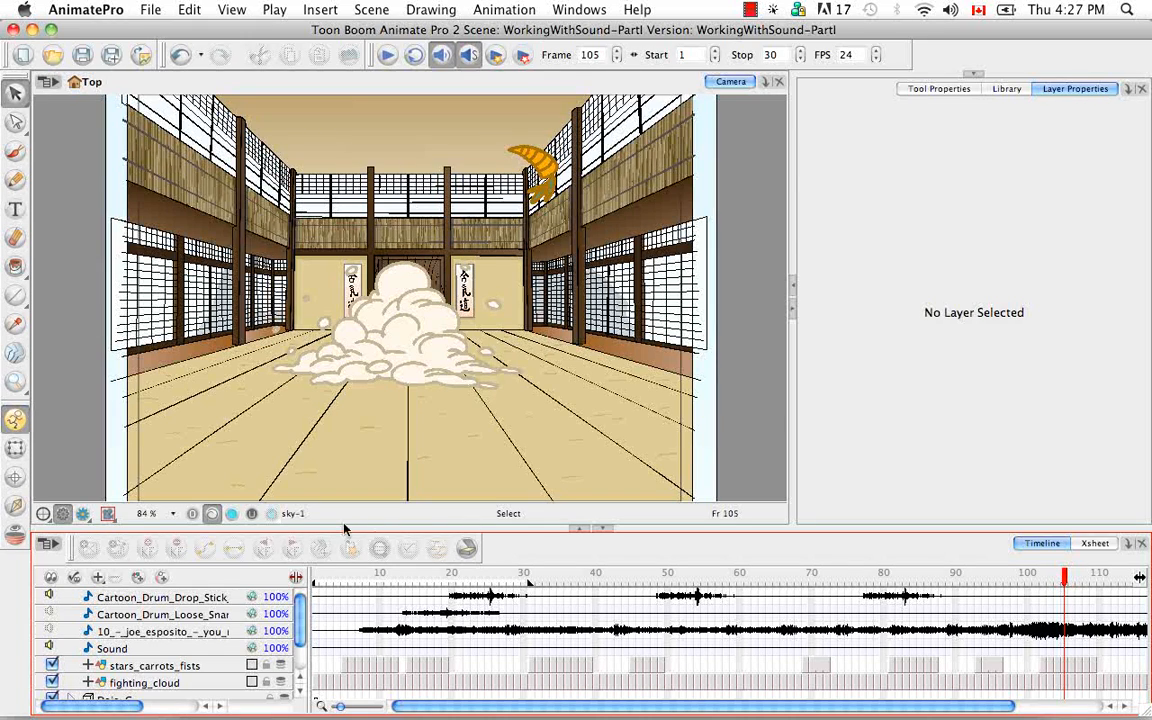
Include the Add Sound tool in the Timeline View toolbar and use it to create a second empty sound layer.
right_click(72, 553)
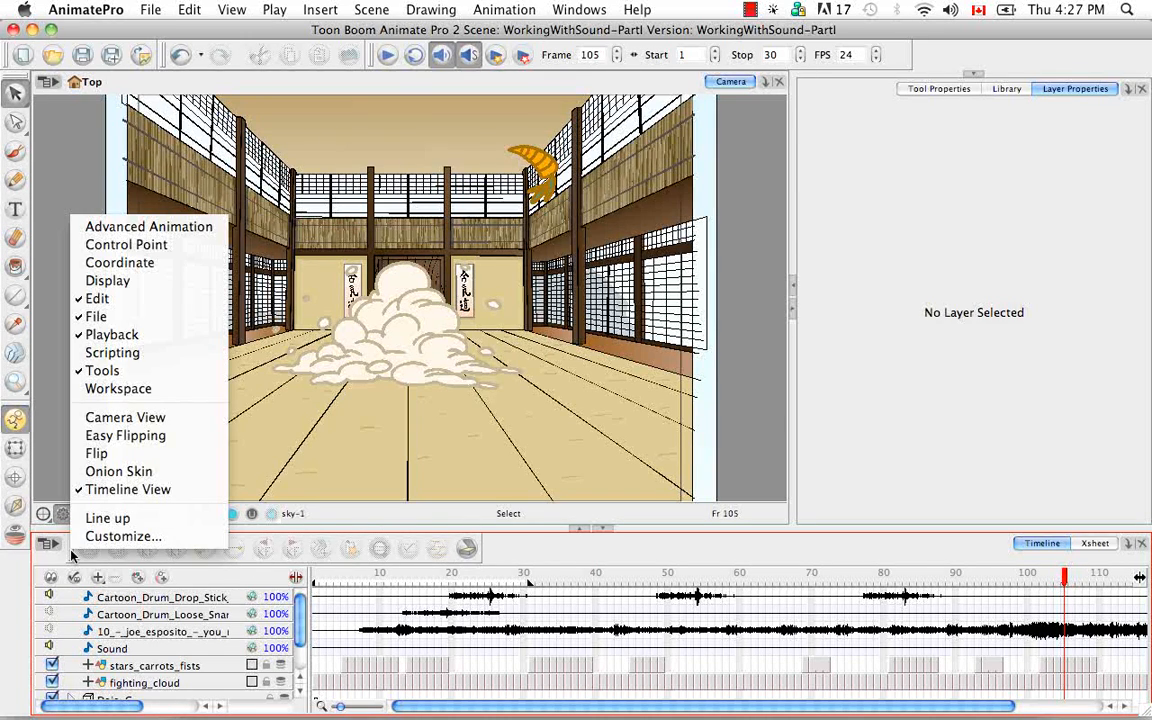
click(78, 537)
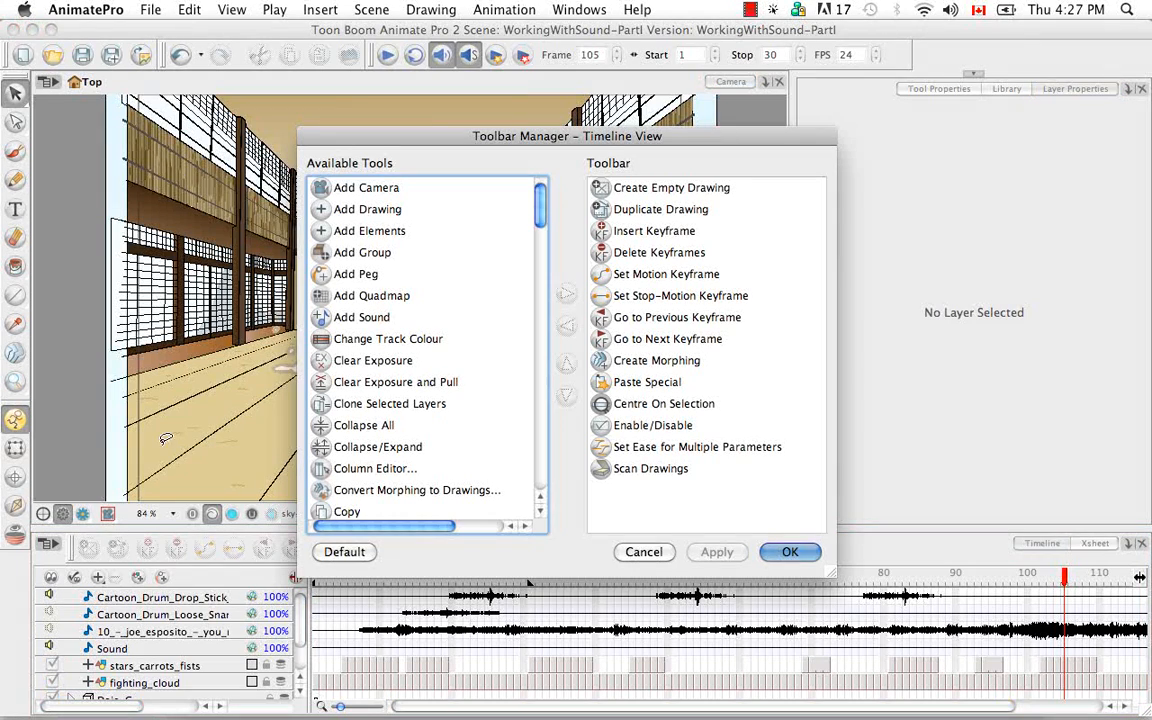
click(415, 317)
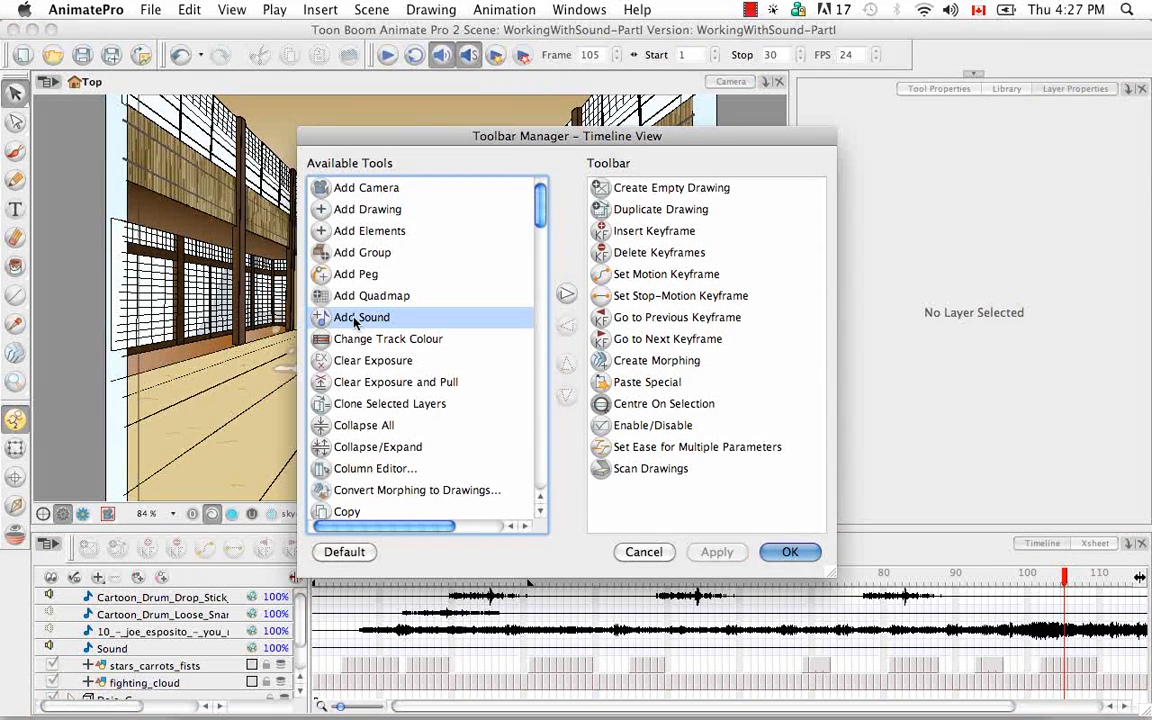
click(566, 294)
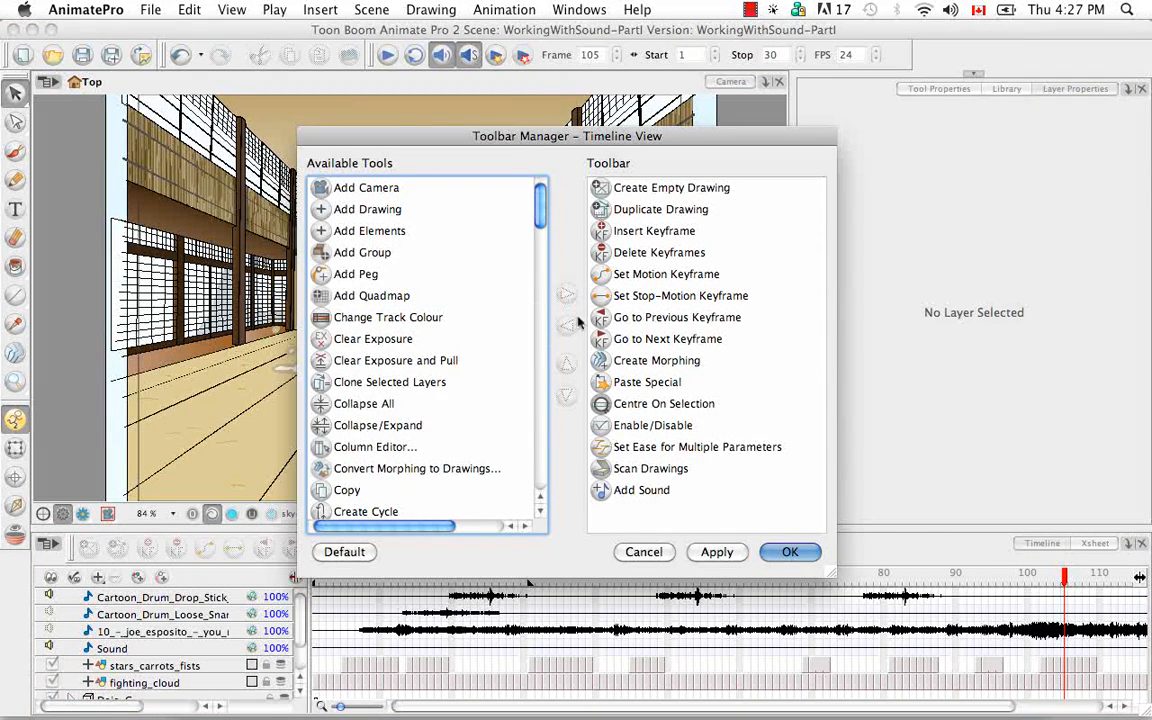
click(787, 554)
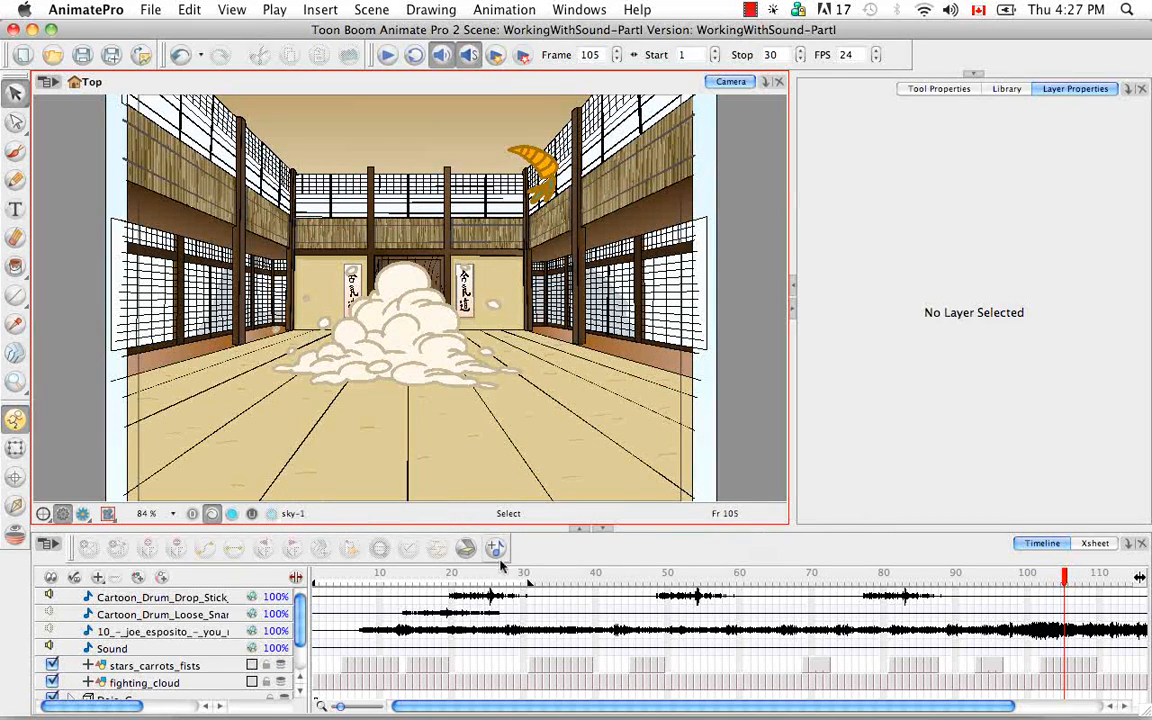
click(495, 548)
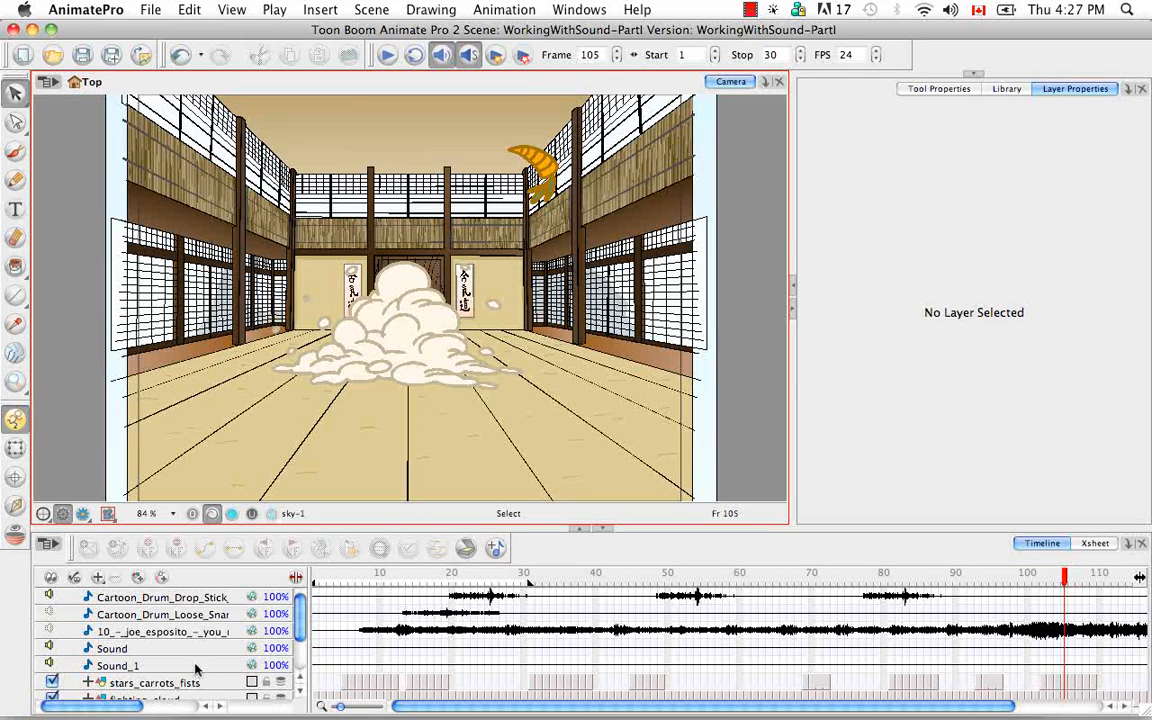
Check the two new sound columns at the end of the Xsheet and return to the Timeline view.
click(1095, 543)
drag(960, 688, 1080, 690)
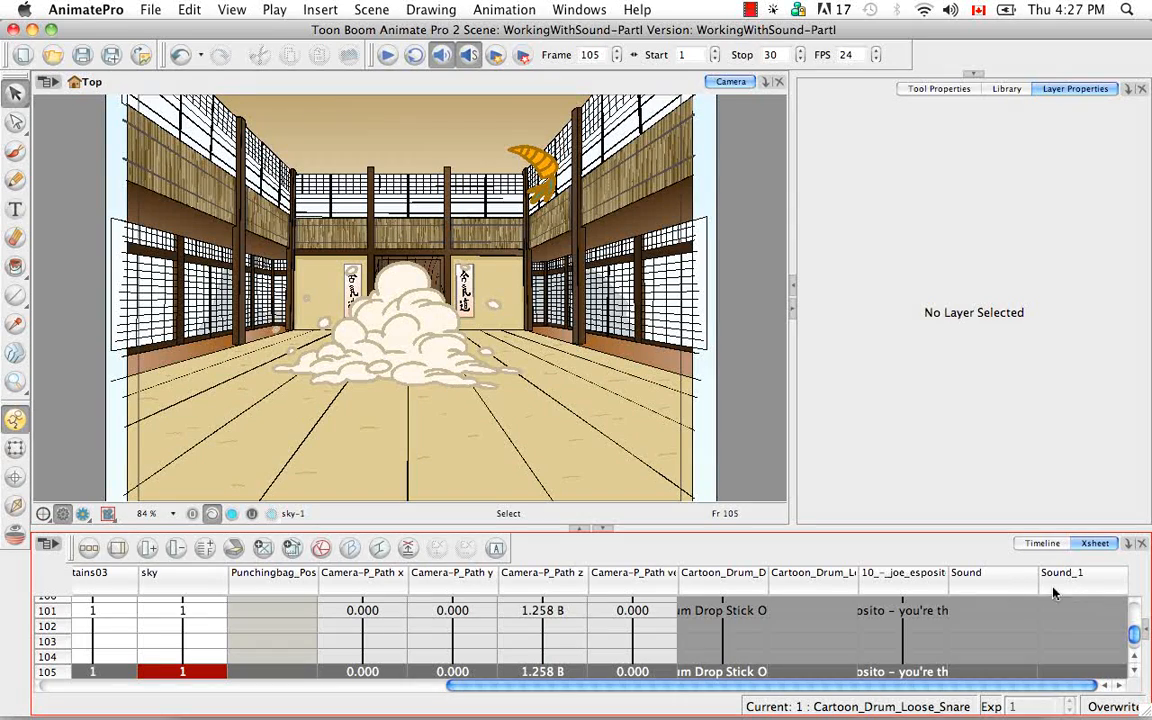
click(1045, 544)
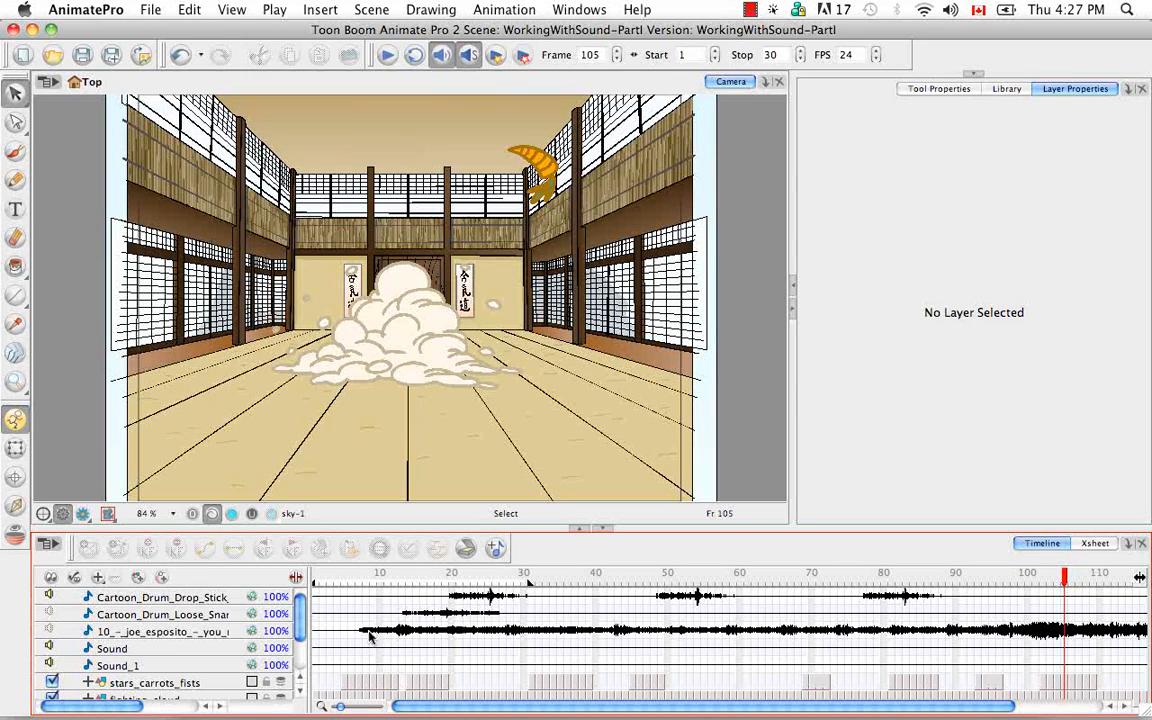
Move frames 21 to 40 of the song onto the empty Sound layer, and undo the move.
drag(362, 632, 359, 634)
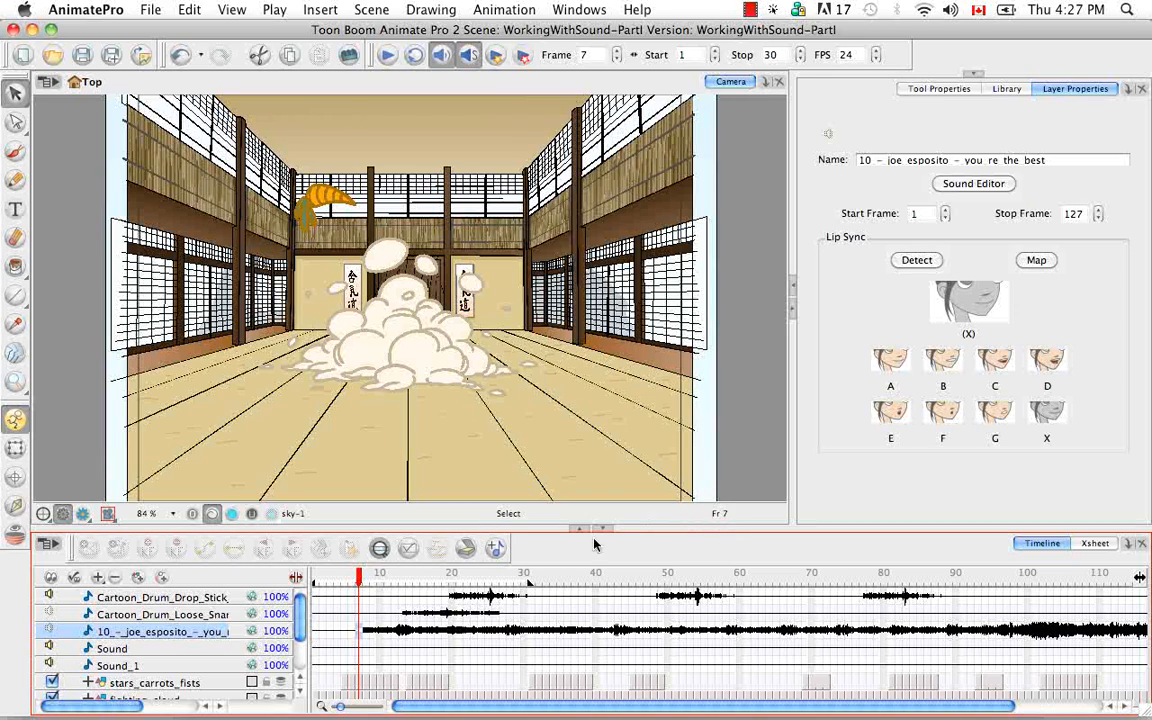
drag(399, 583, 460, 582)
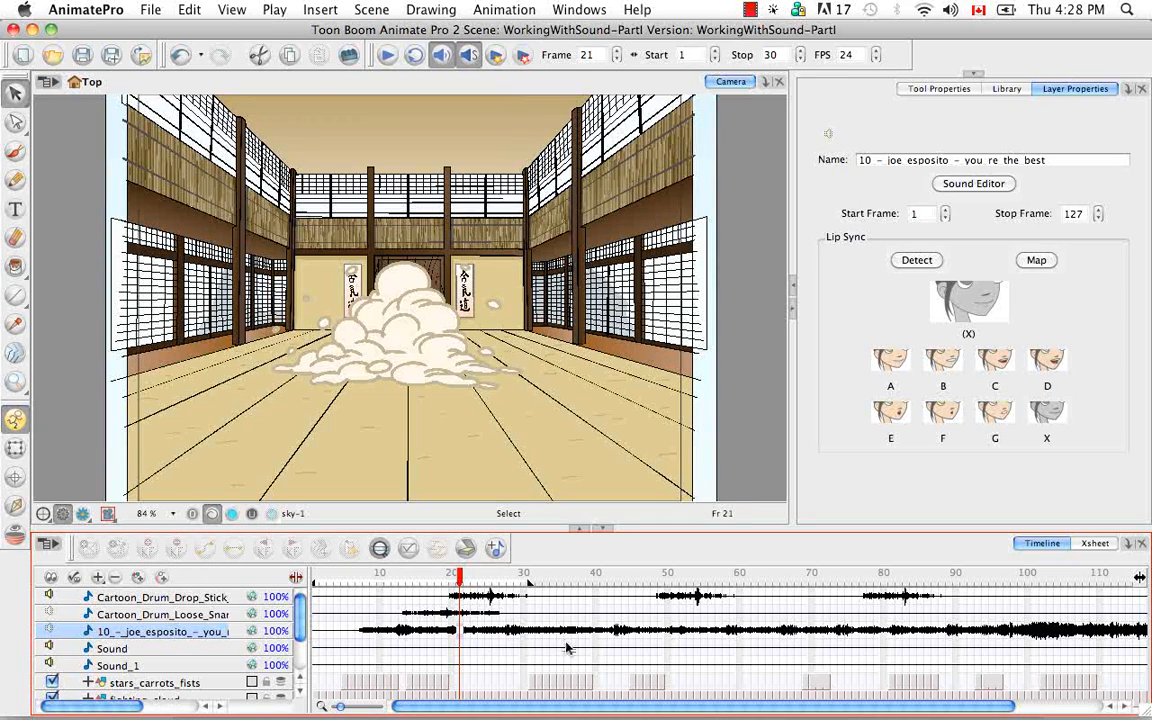
shift+click(596, 632)
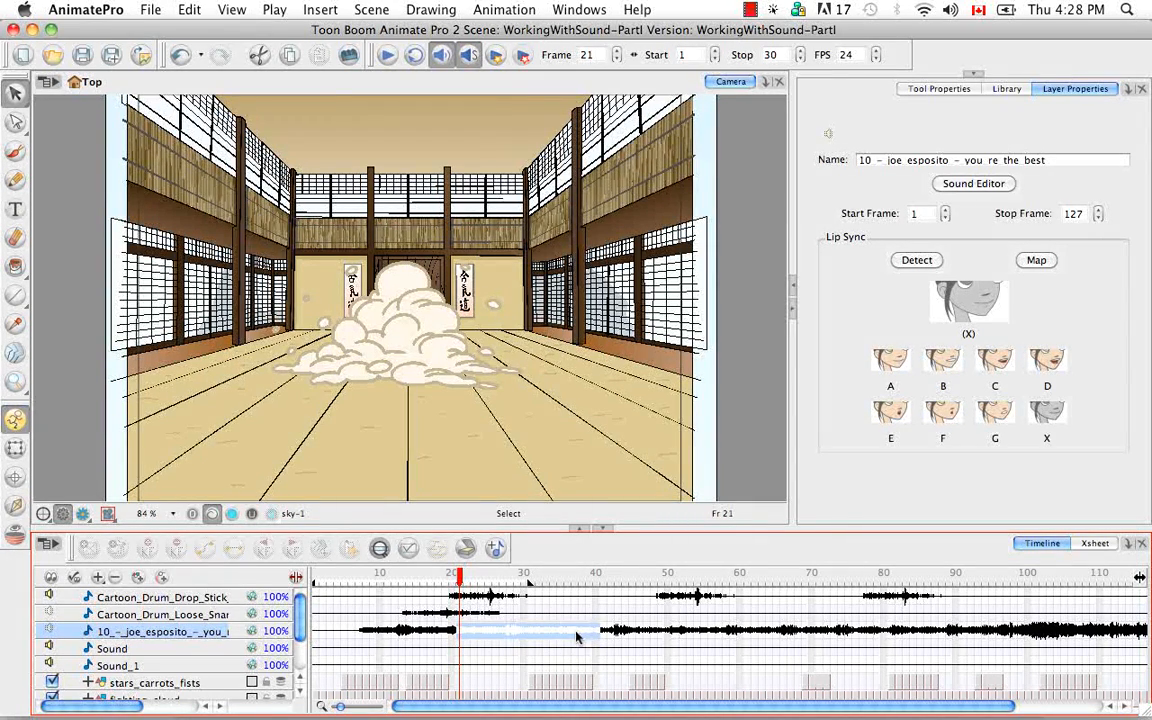
drag(578, 636, 578, 651)
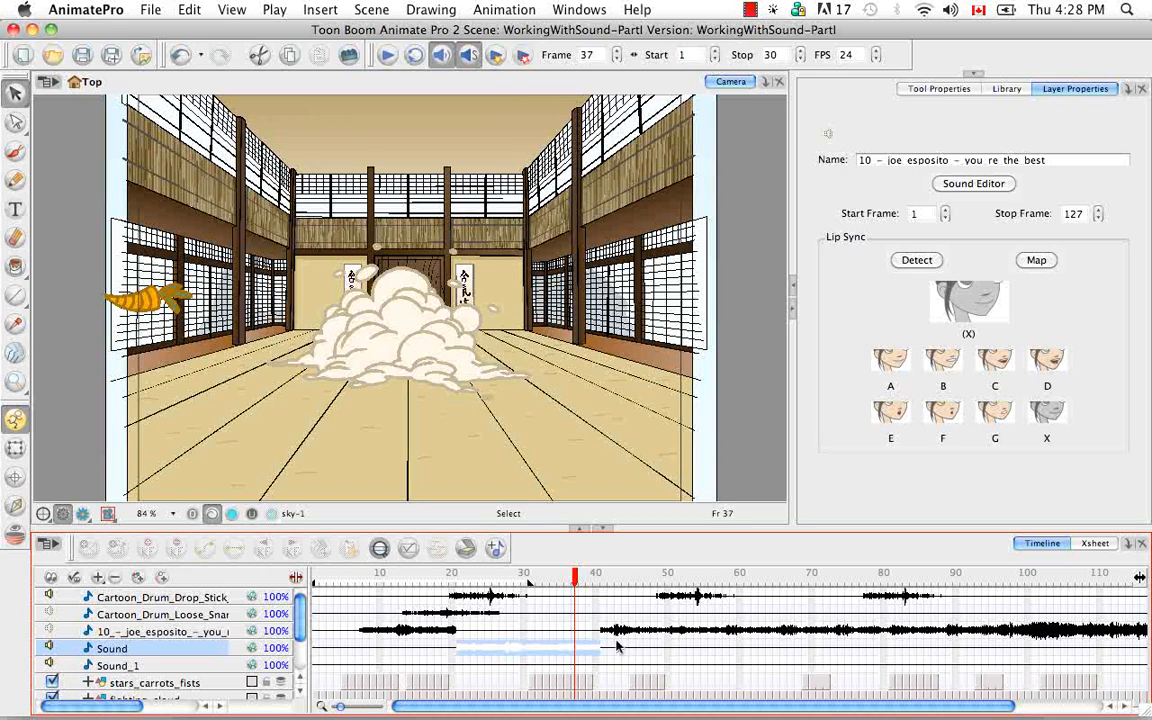
click(197, 635)
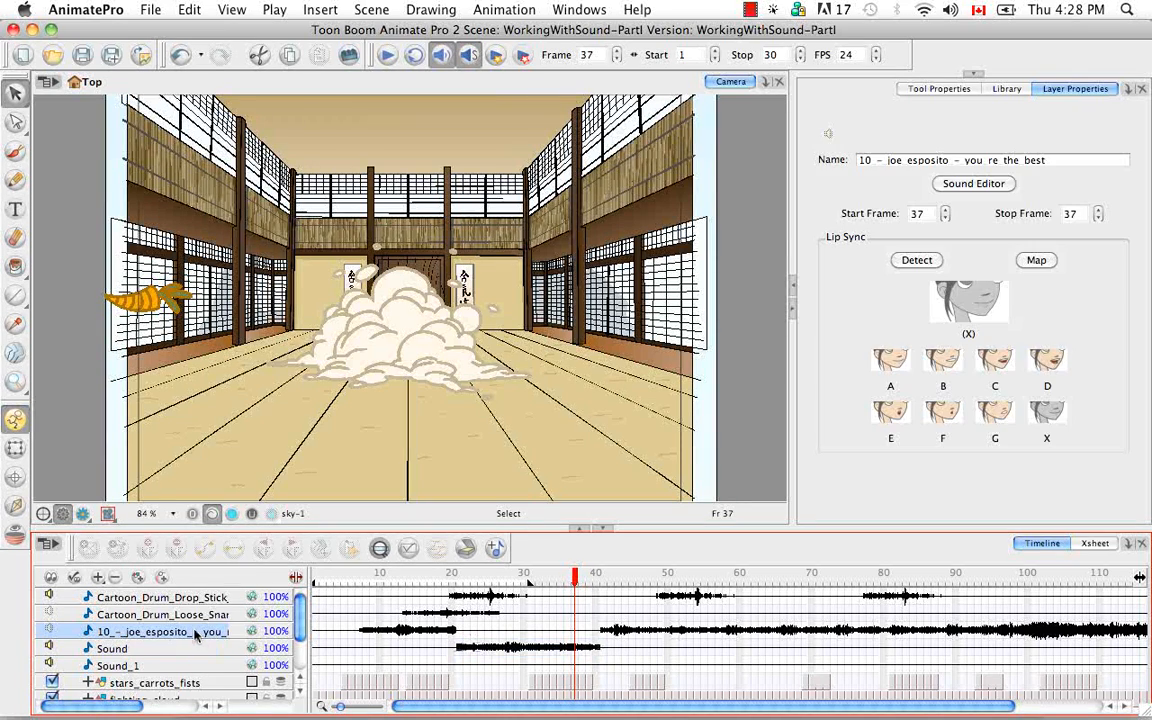
click(179, 56)
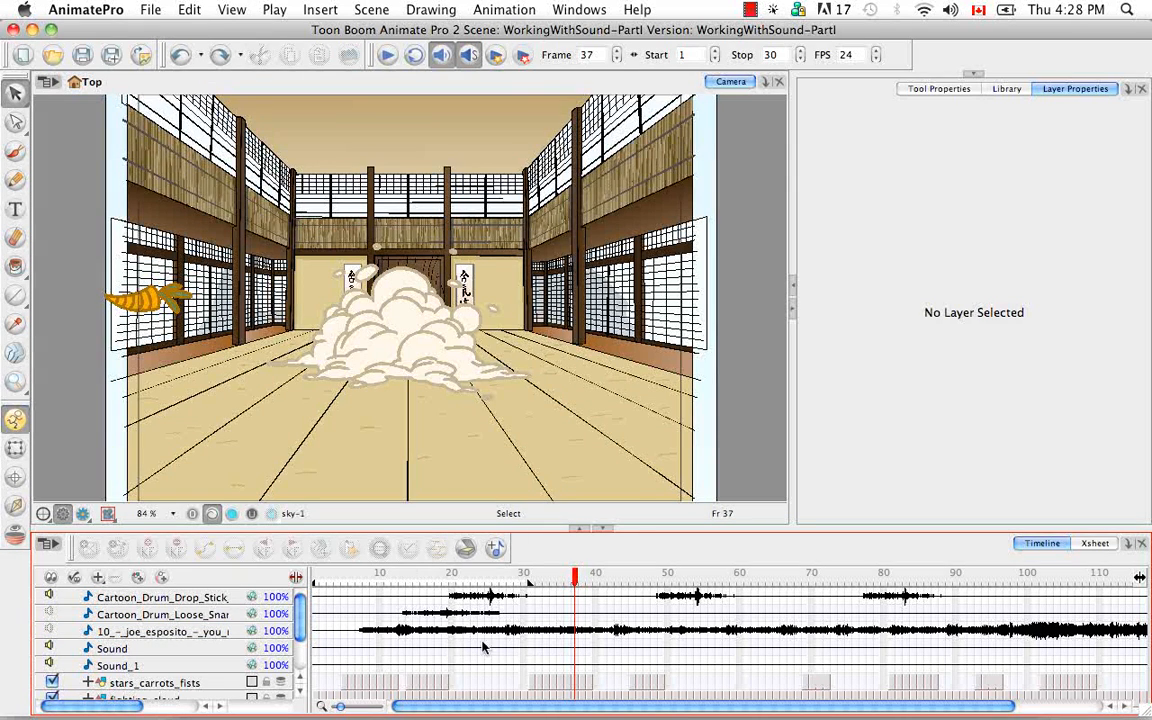
Duplicate the song's sound layer in the Timeline.
click(130, 633)
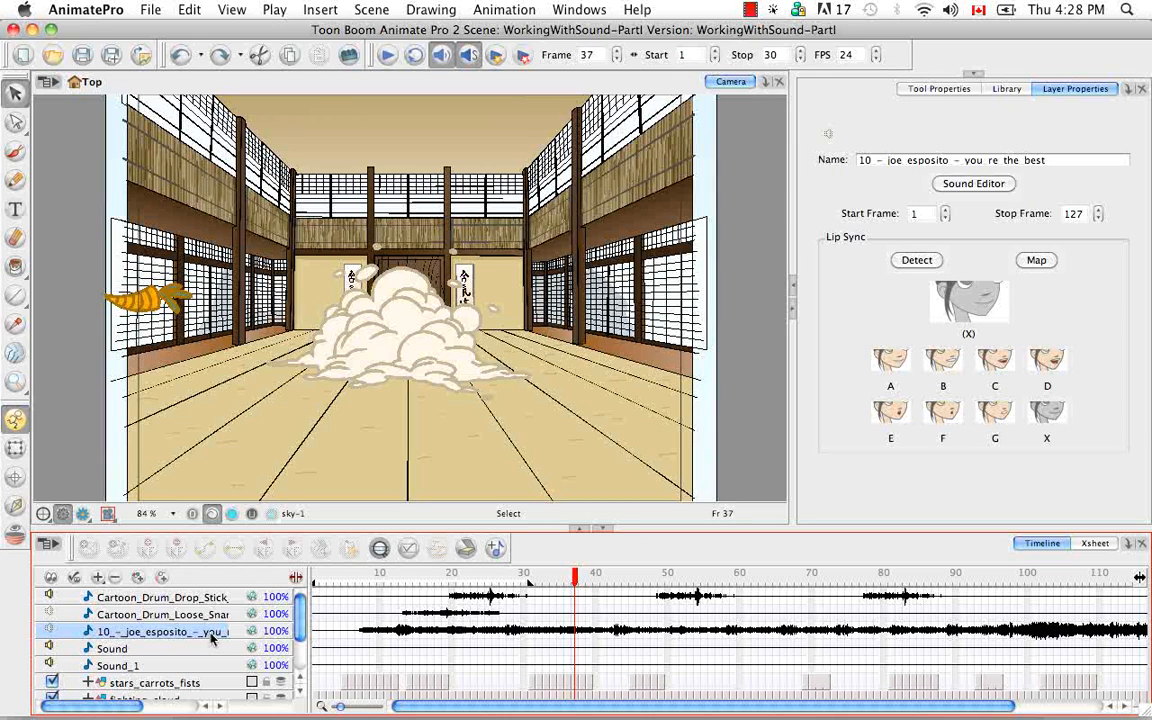
right_click(155, 636)
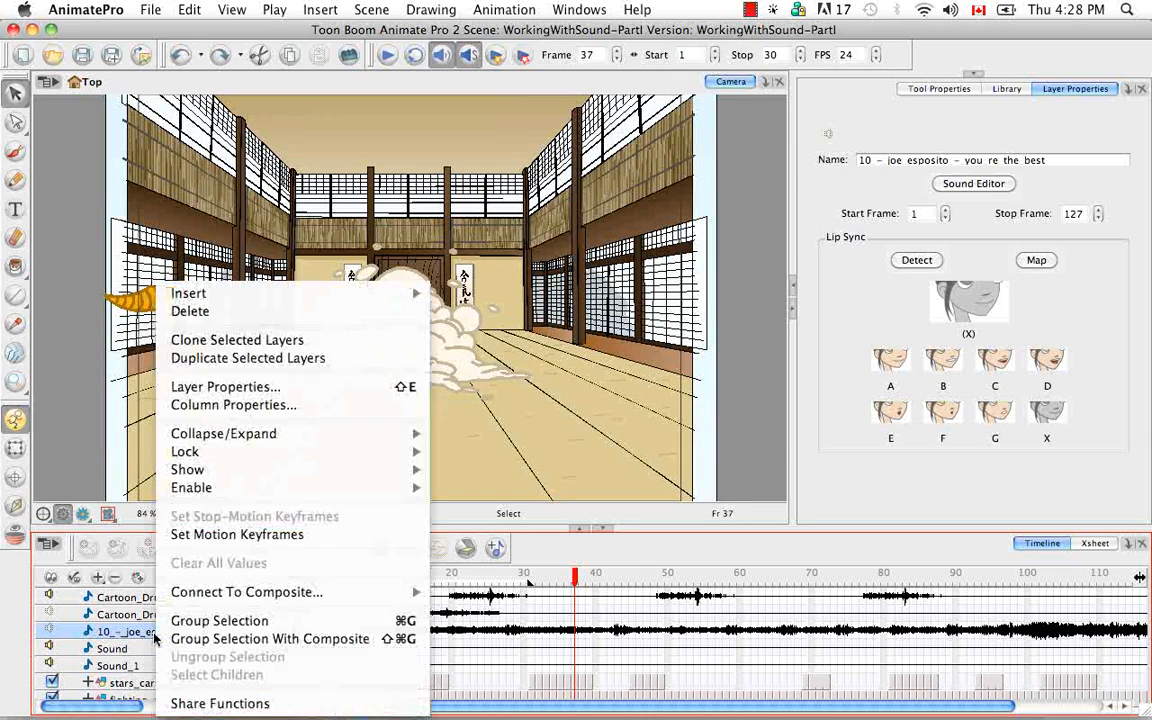
click(257, 358)
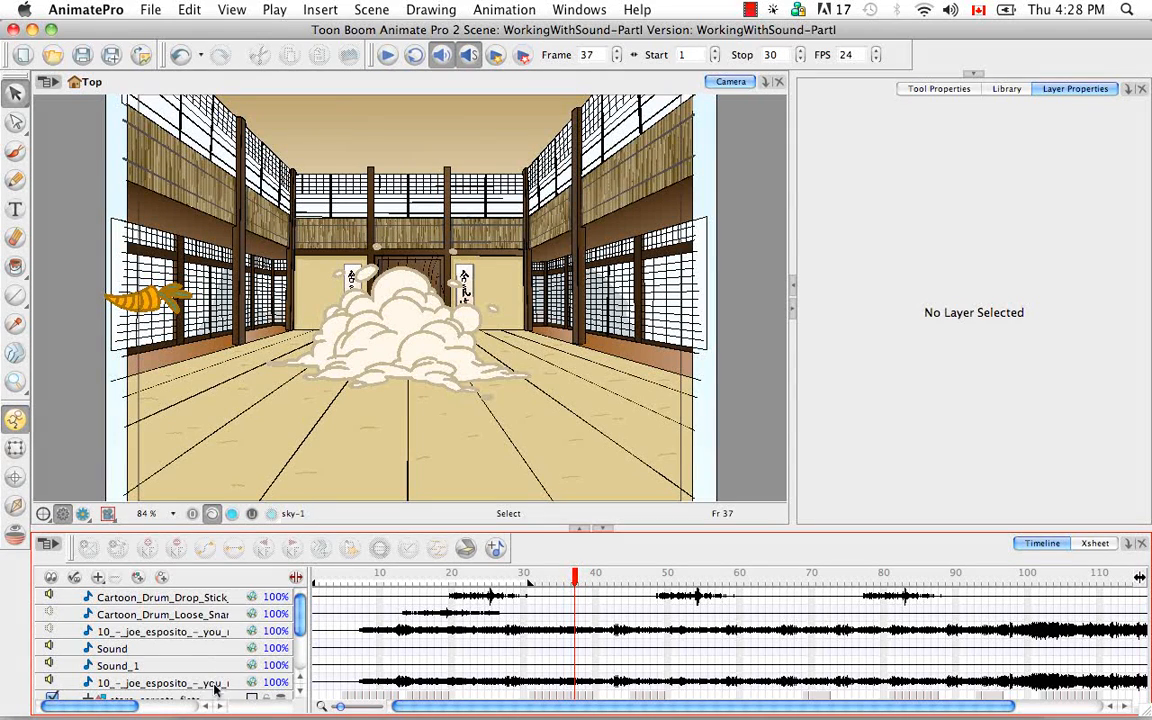